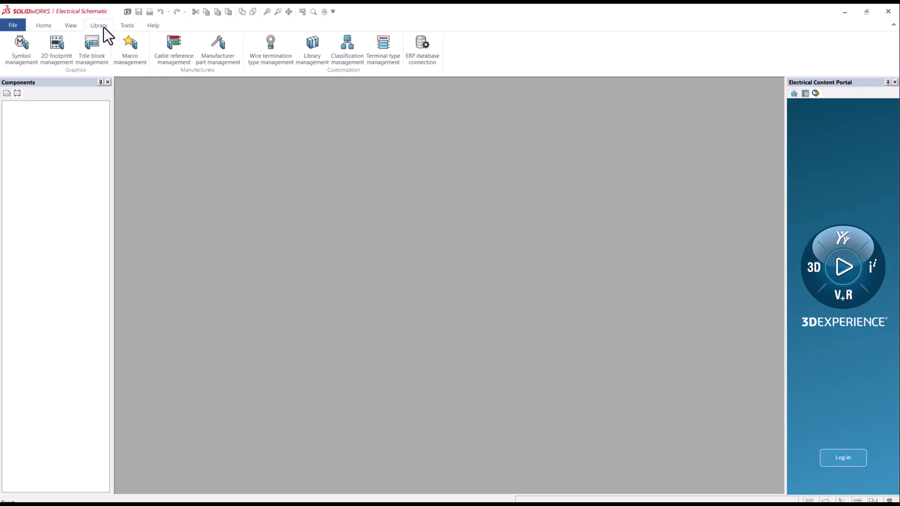
- Open Manufacturer part management from the Library tab
left_click(235, 59)
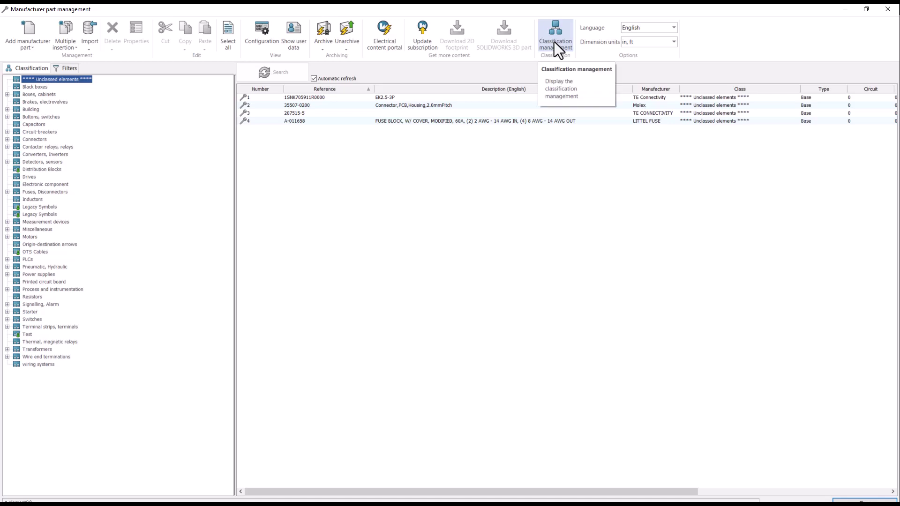
- Close and reopen Manufacturer part management, then select the Circuit-breakers class in the tree
left_click(888, 8)
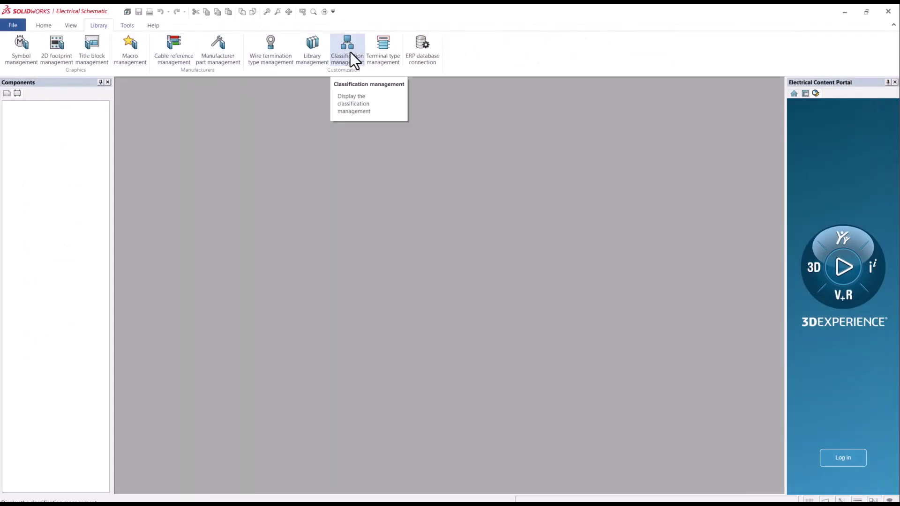
left_click(217, 46)
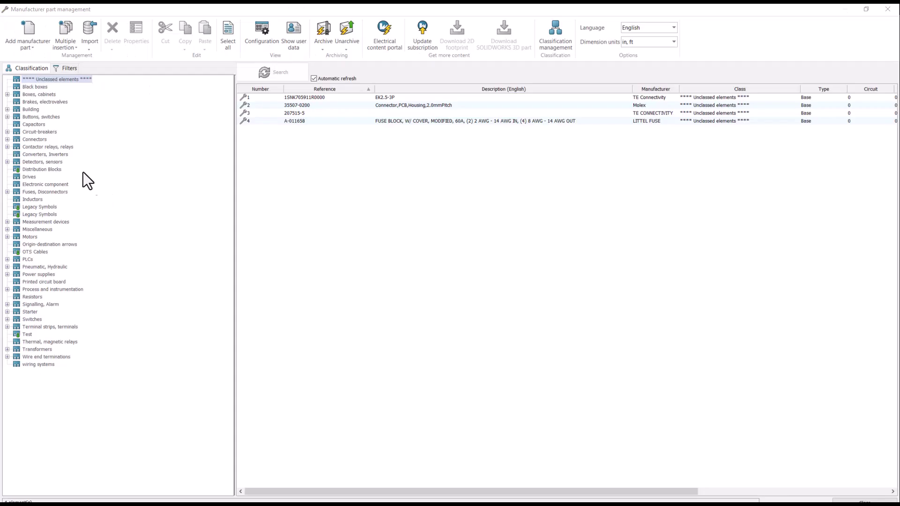
left_click(42, 133)
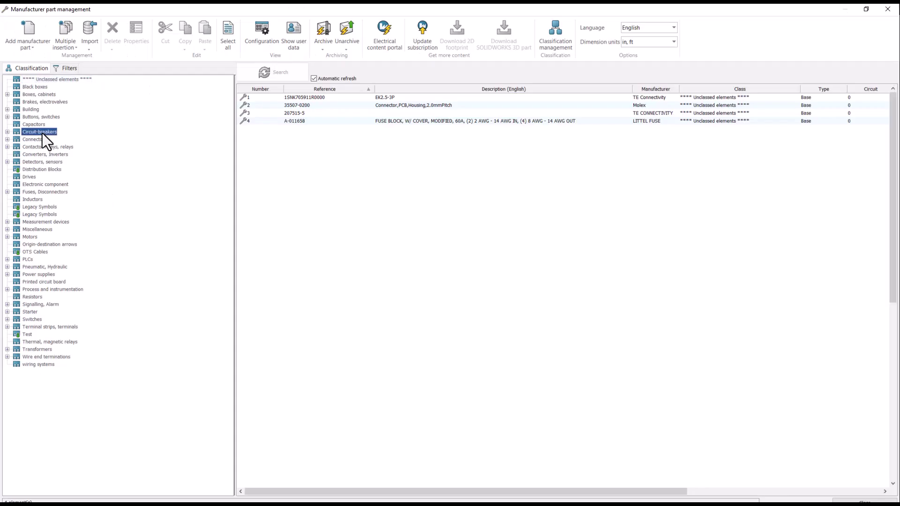
- Add a new manufacturer part with reference 21113 from Schneider Electric
left_click(29, 33)
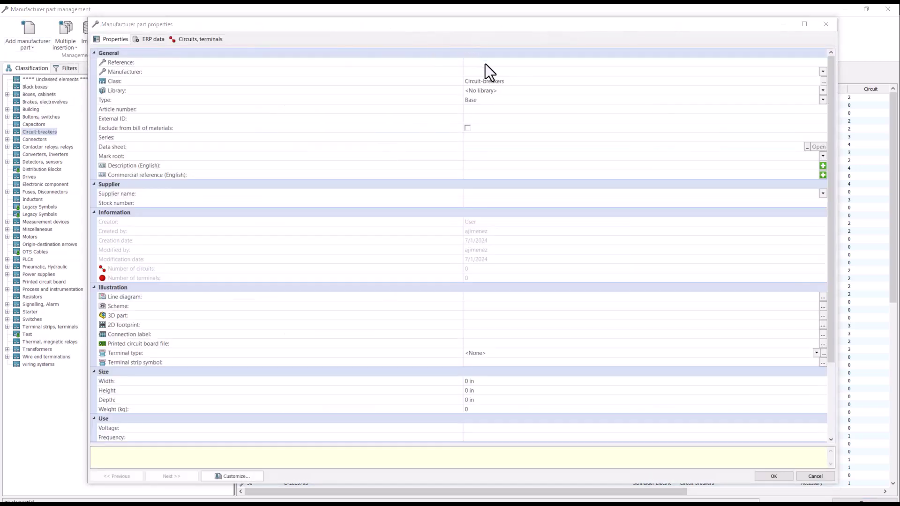
left_click(486, 63)
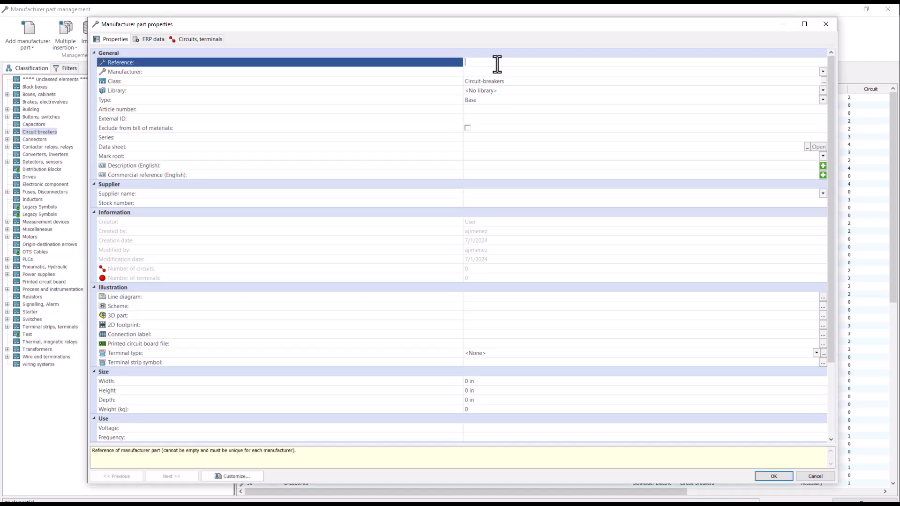
type("21113")
key("Tab")
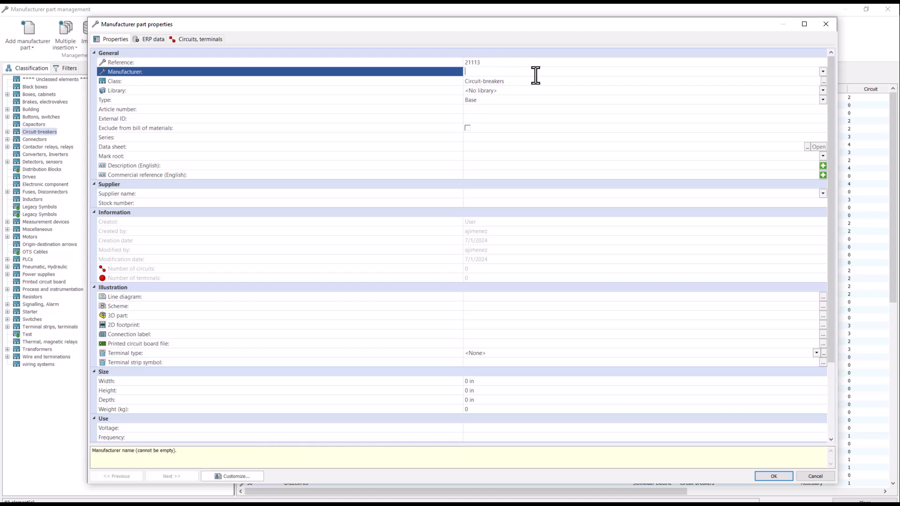
left_click(823, 71)
scroll(560, 100, "down", 15)
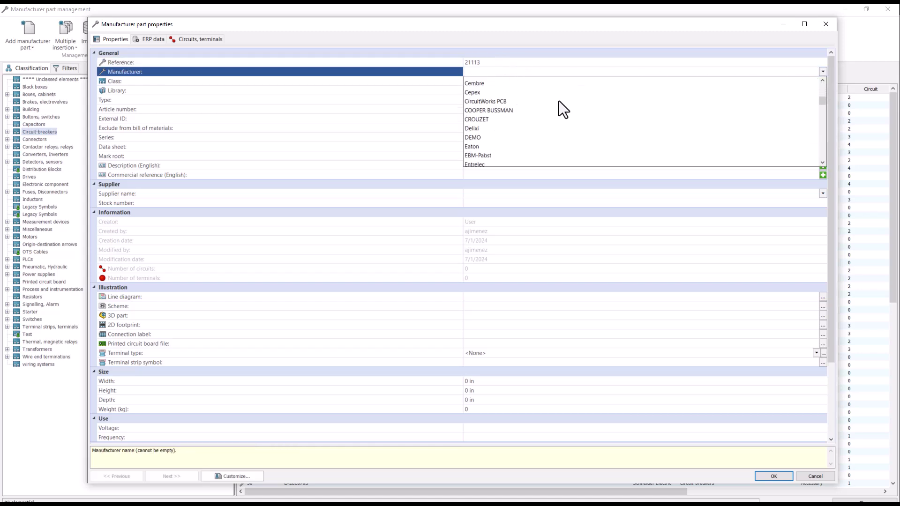
scroll(557, 103, "down", 3)
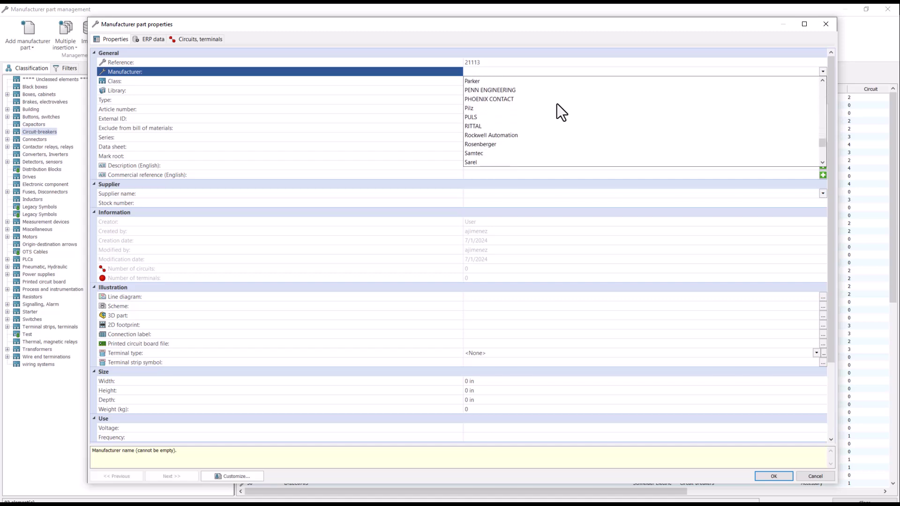
left_click(487, 126)
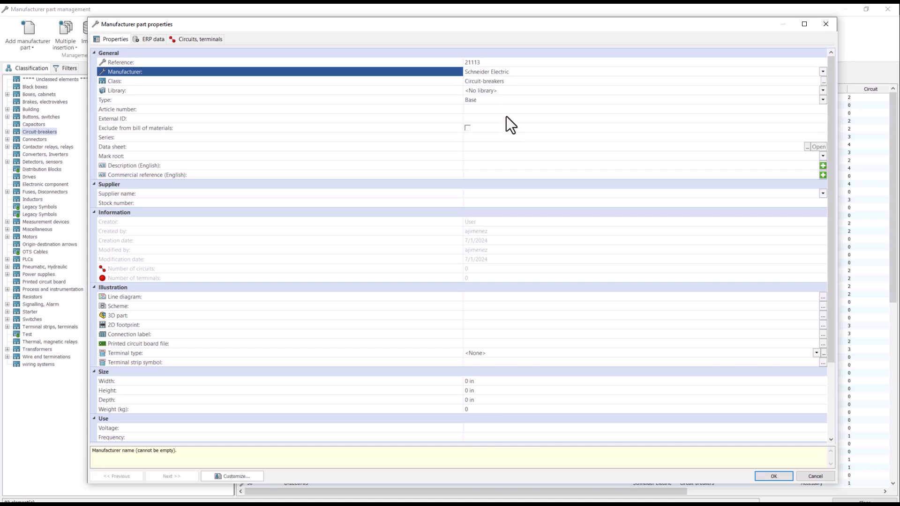
- Set the part's class to Circuit-breakers > Magneto-thermal
left_click(519, 81)
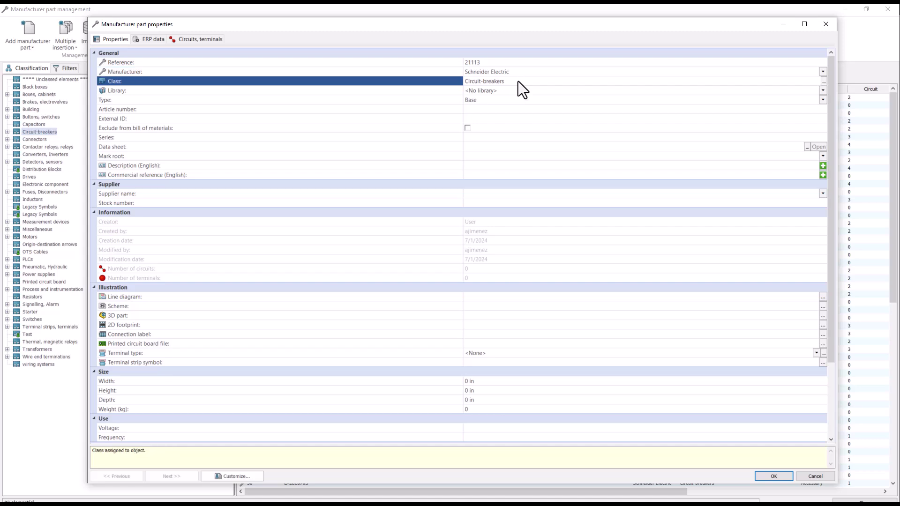
left_click(824, 81)
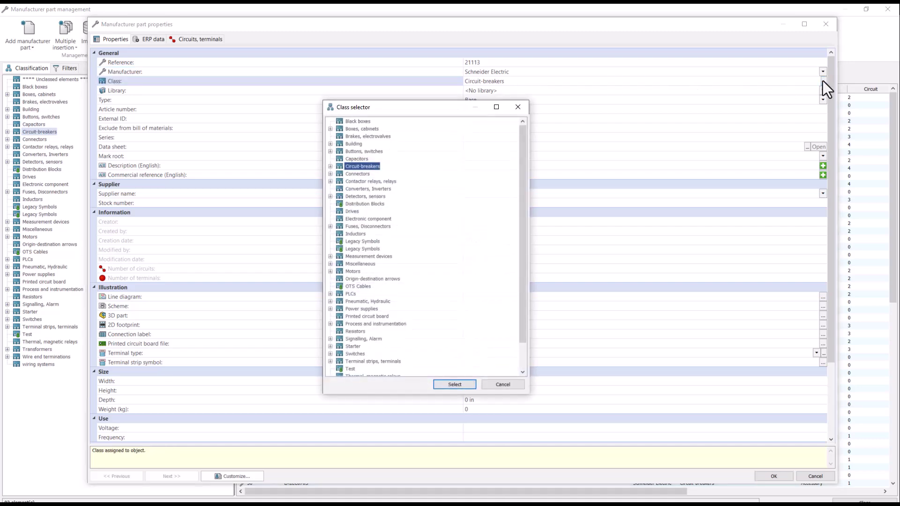
left_click(330, 166)
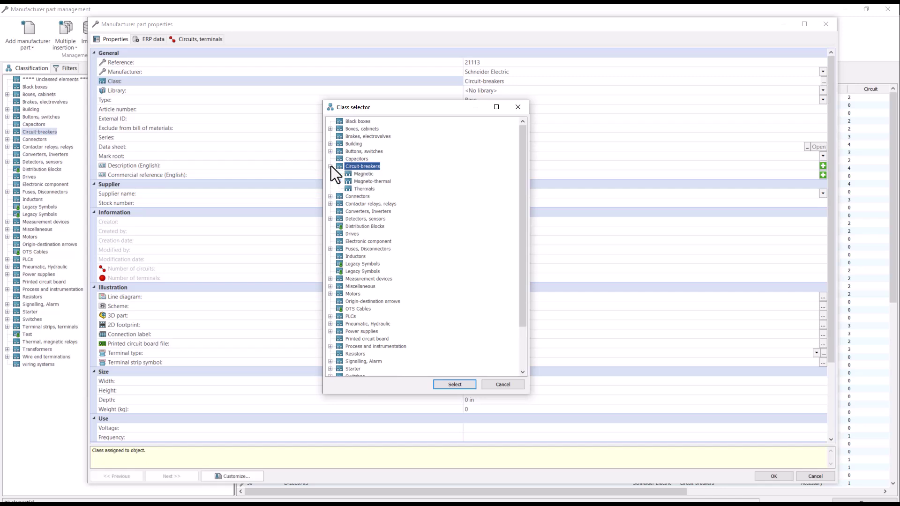
left_click(380, 181)
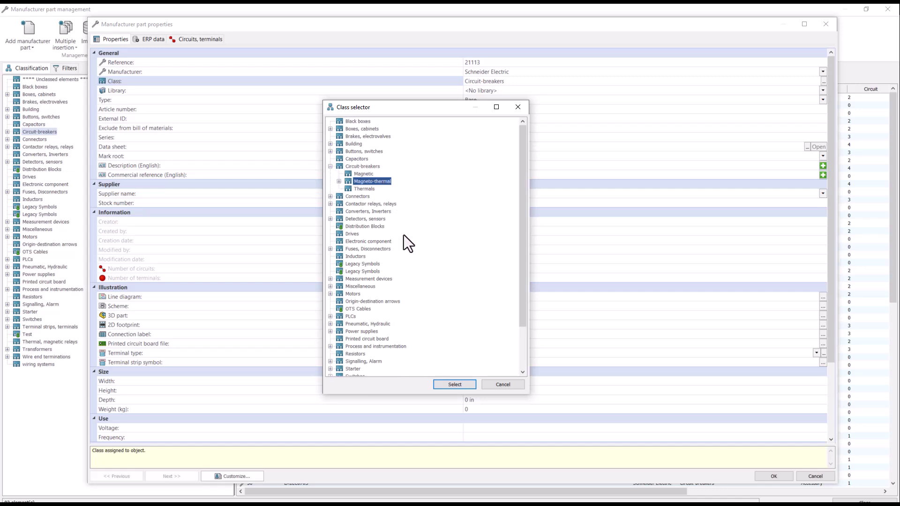
left_click(455, 384)
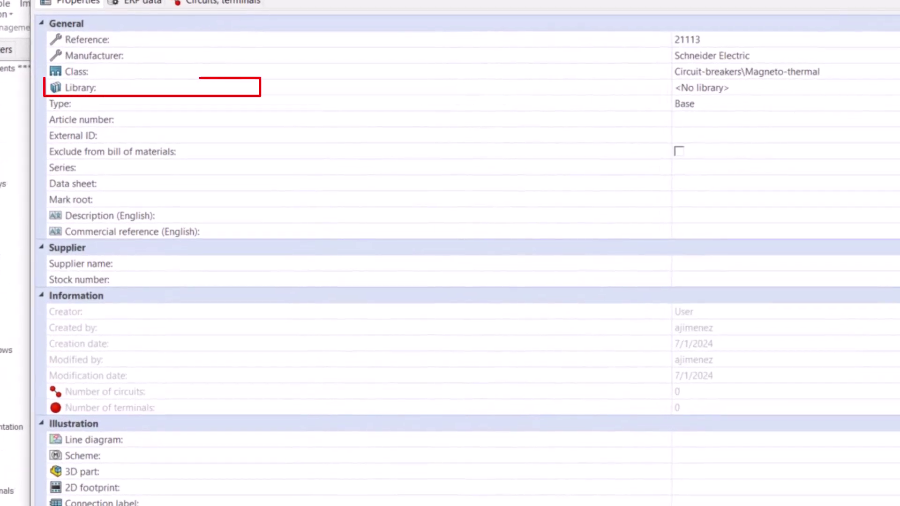
- Put part 21113 in the USER library
left_click(702, 87)
scroll(789, 155, "down", 10)
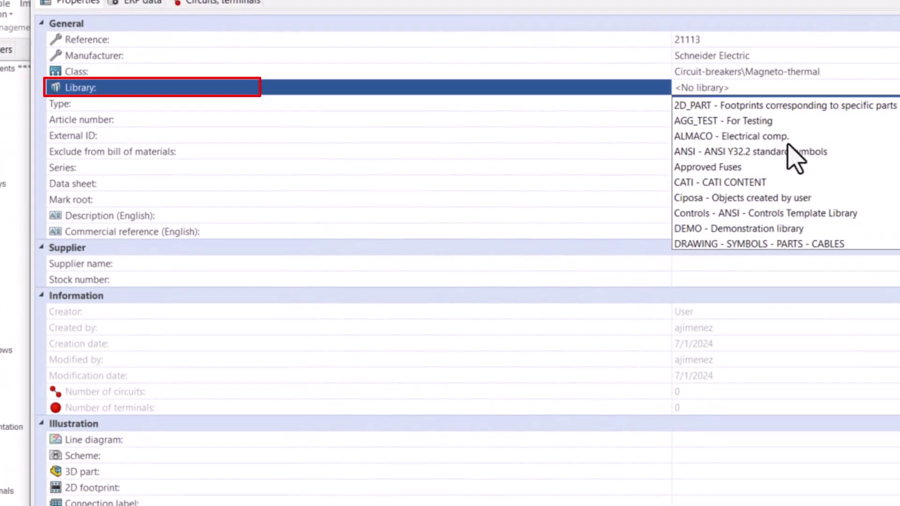
scroll(795, 158, "down", 1)
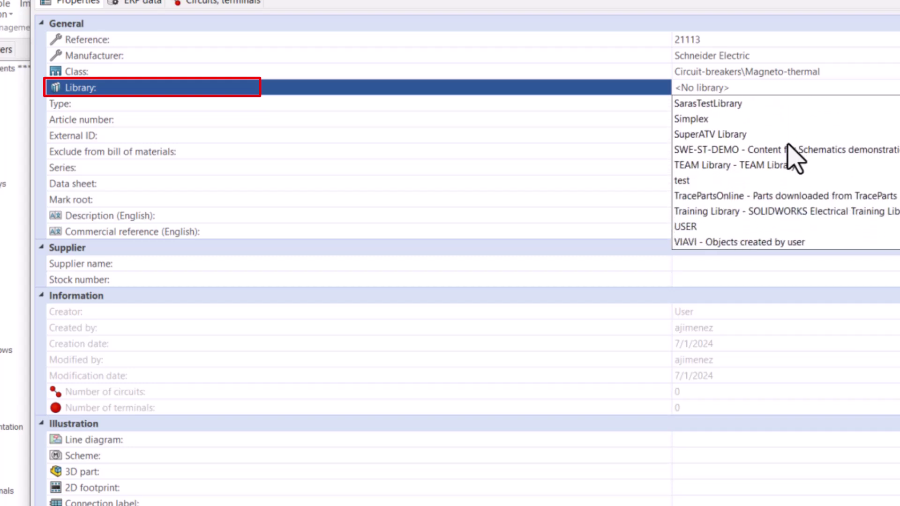
left_click(722, 227)
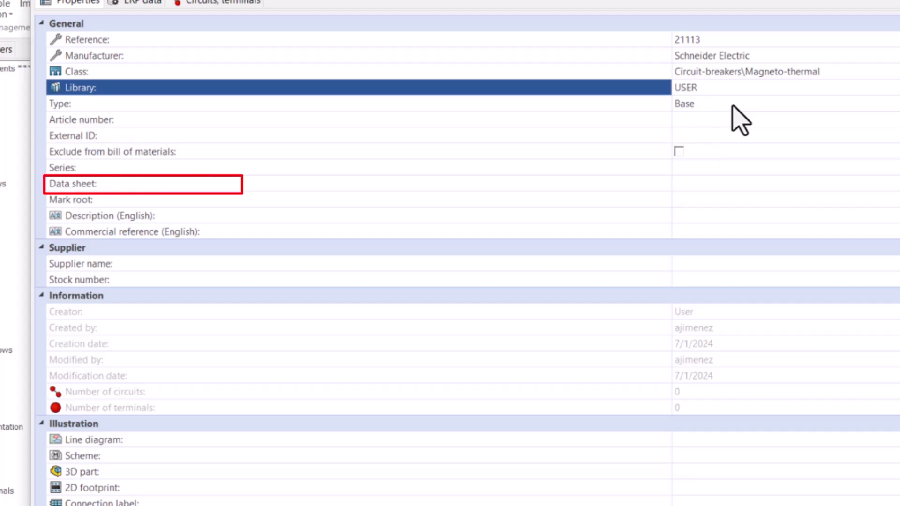
- Give the part mark root CB and description '20-25A P25M motor protection mob'
left_click(714, 200)
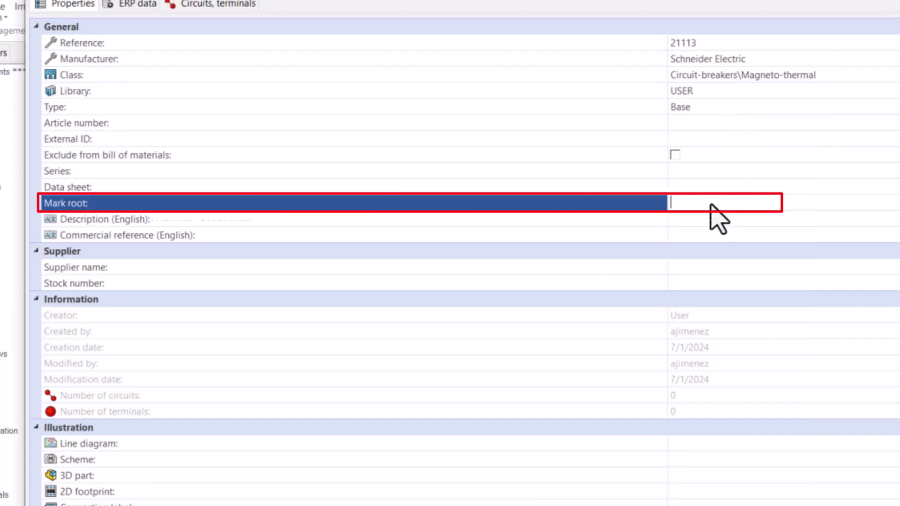
type("CB")
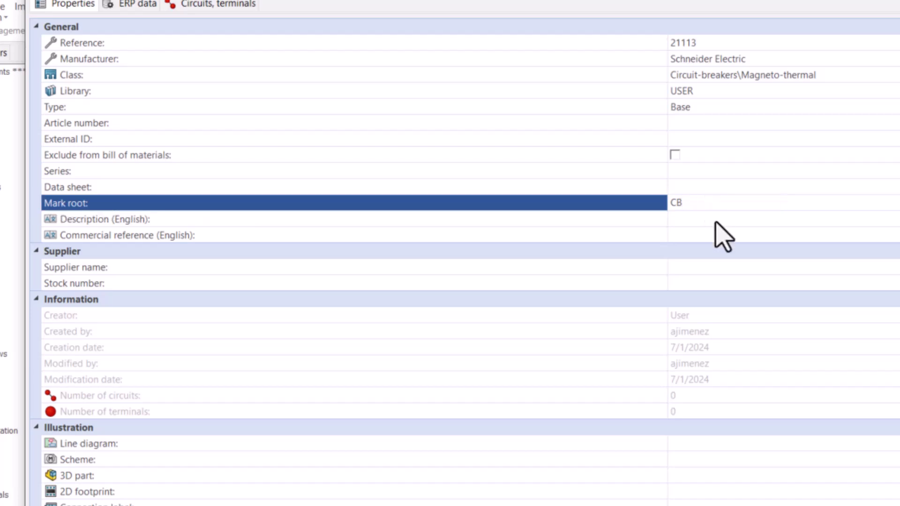
left_click(715, 223)
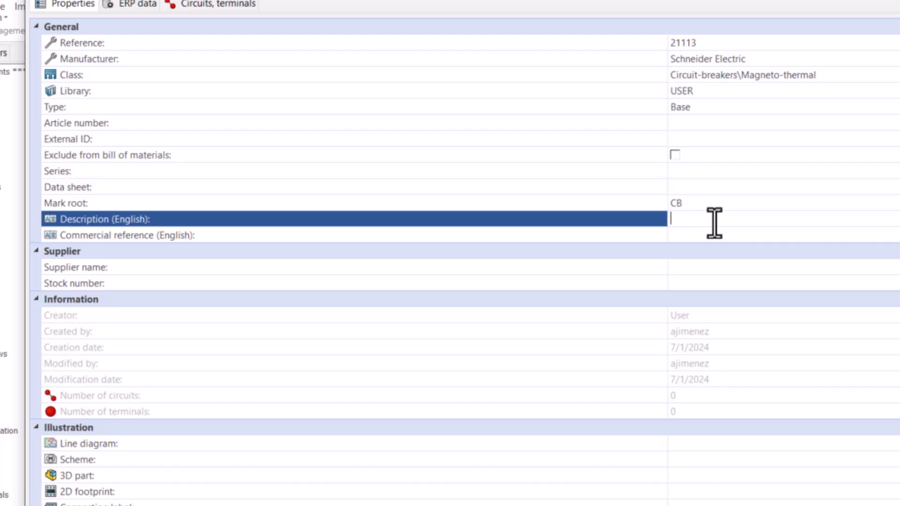
type("20-25A")
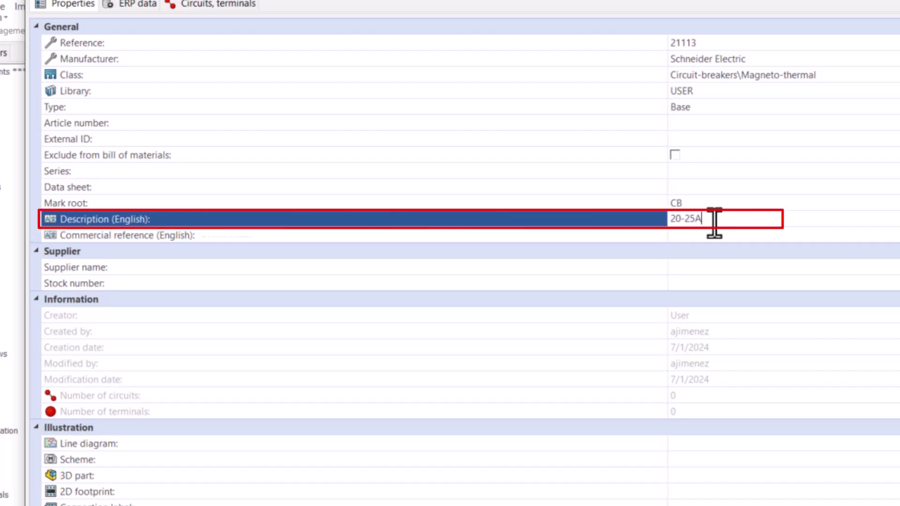
type(" p")
key("BackSpace")
type("P")
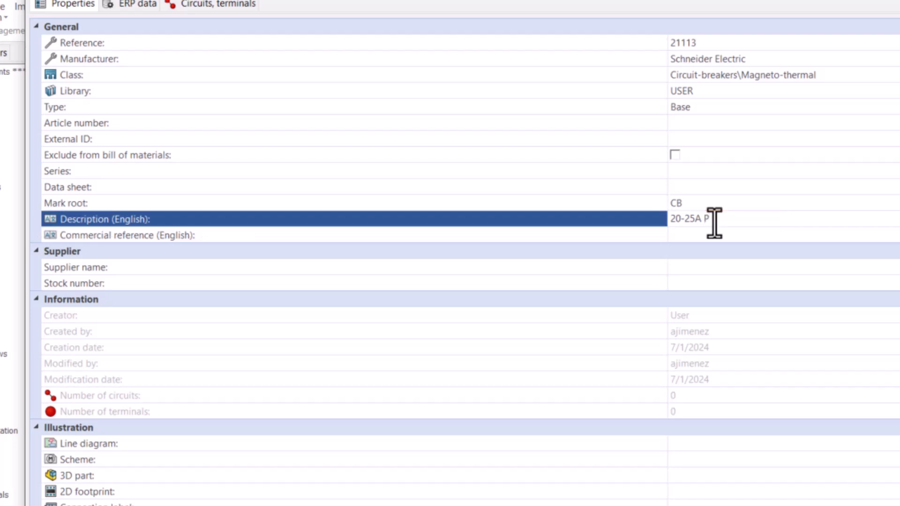
type("25M motor protection mo")
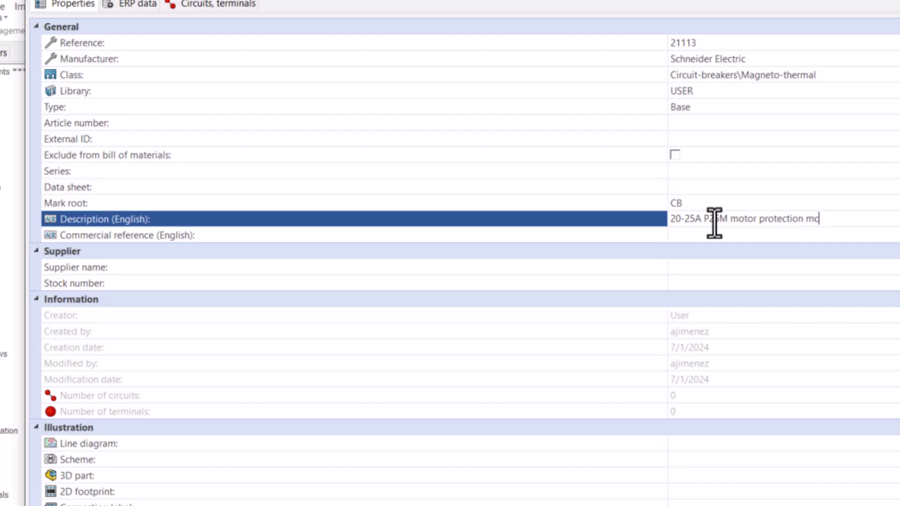
type("b")
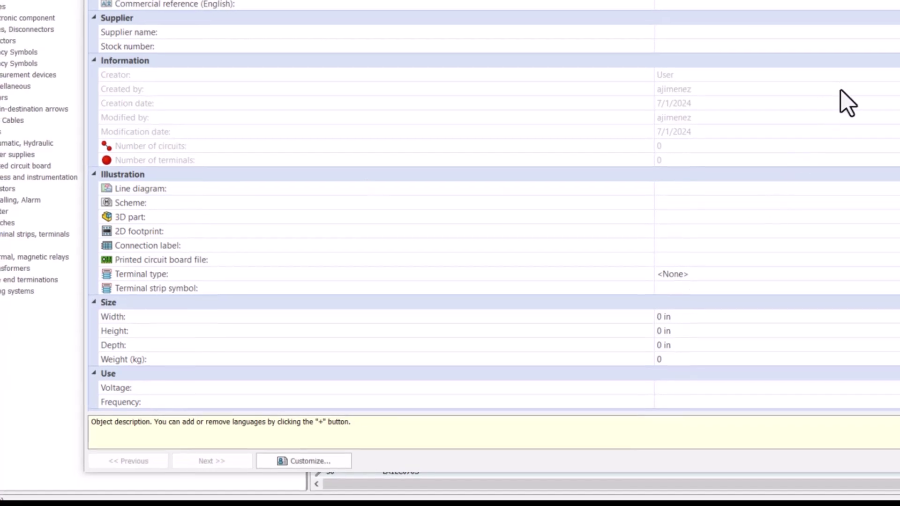
- Set the part's size to width 1.77165, height 3.50394 and depth 2.95276 in
scroll(841, 90, "down", 1)
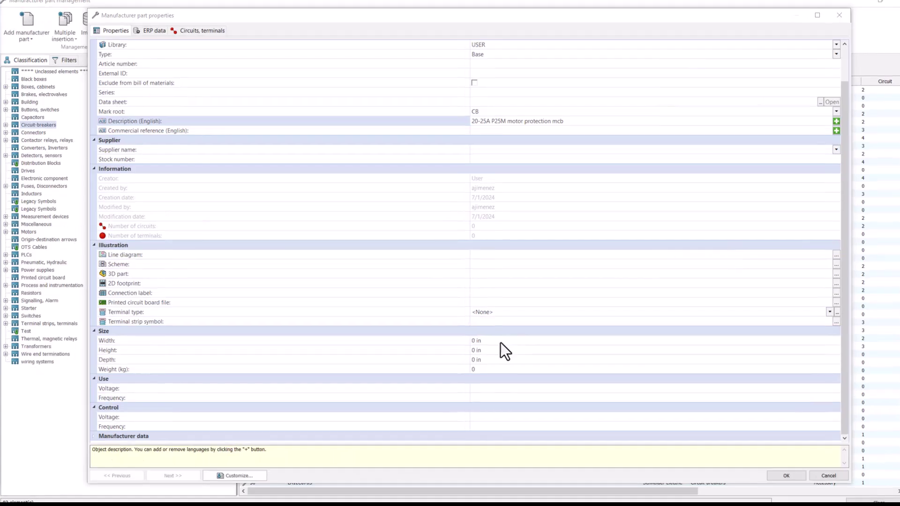
left_click(688, 260)
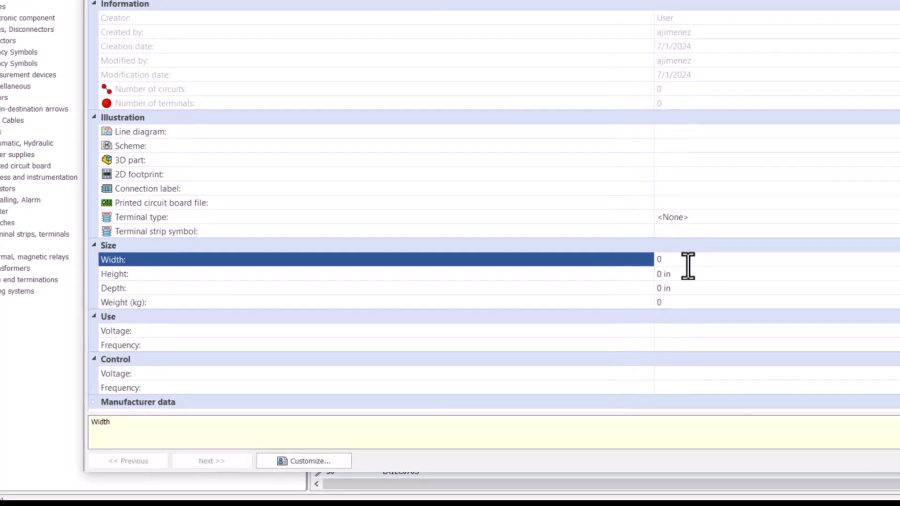
key("BackSpace")
type("1.7")
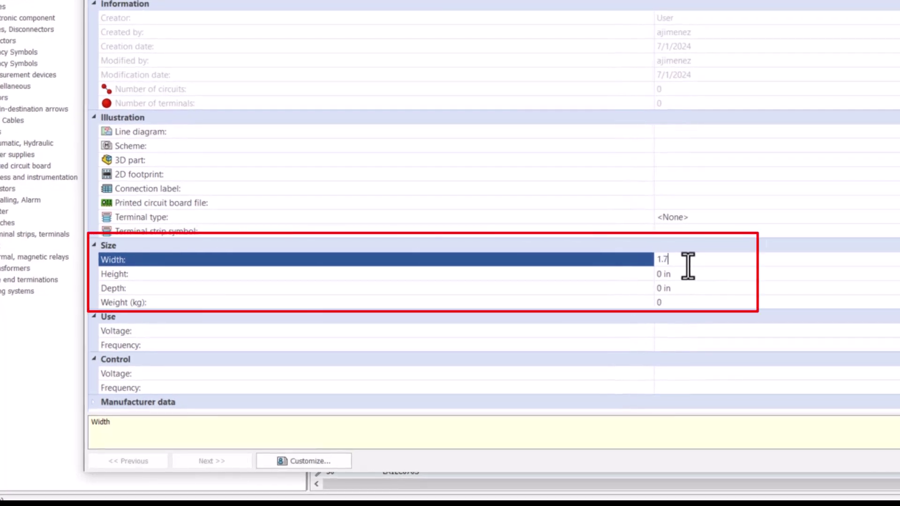
type("7165")
left_click(699, 276)
type("3.50394")
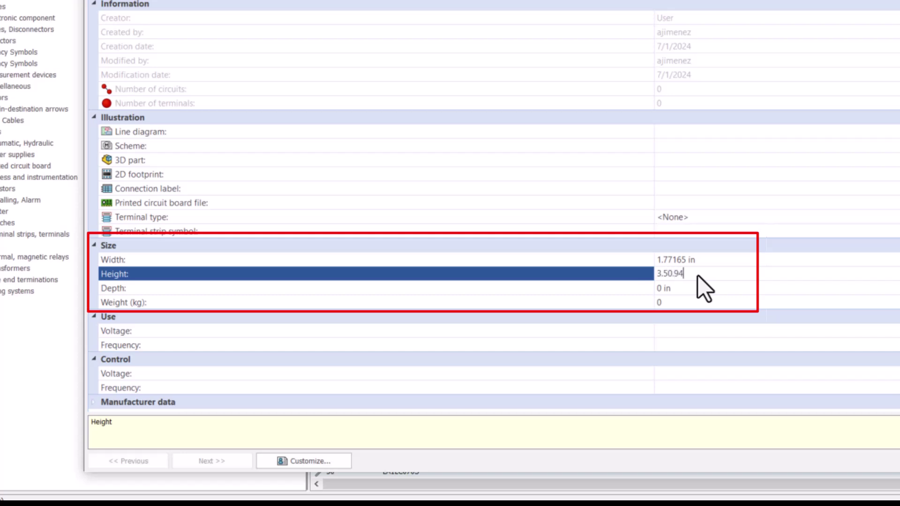
left_click(684, 292)
type("2.95276")
key("Return")
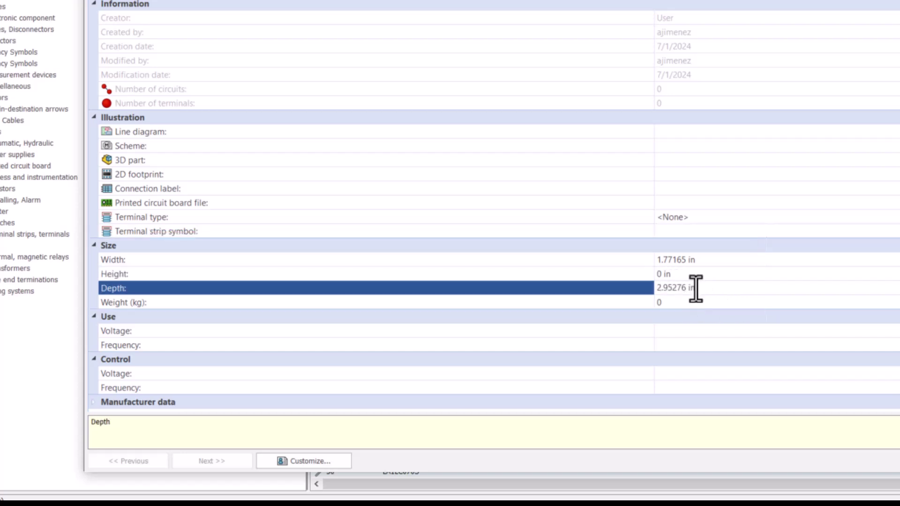
- Enter use voltage 690 and frequency 50;60
left_click(686, 333)
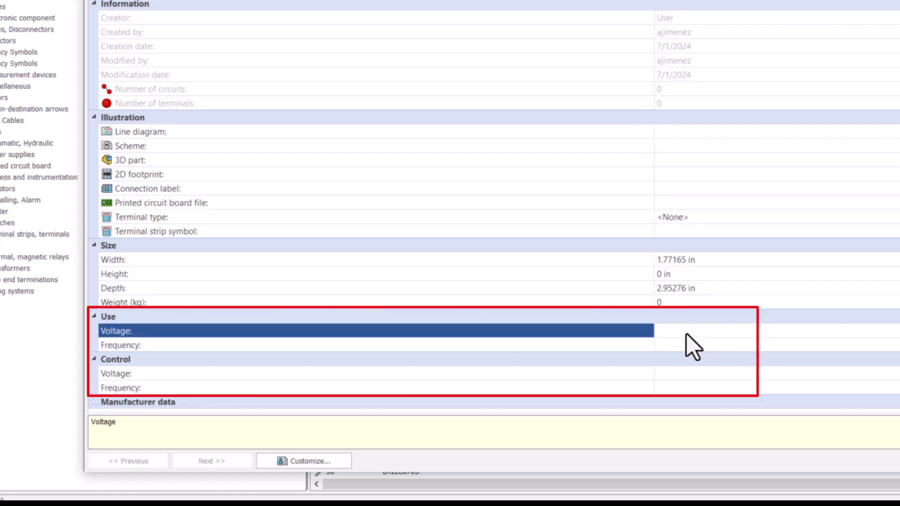
type("690")
left_click(668, 346)
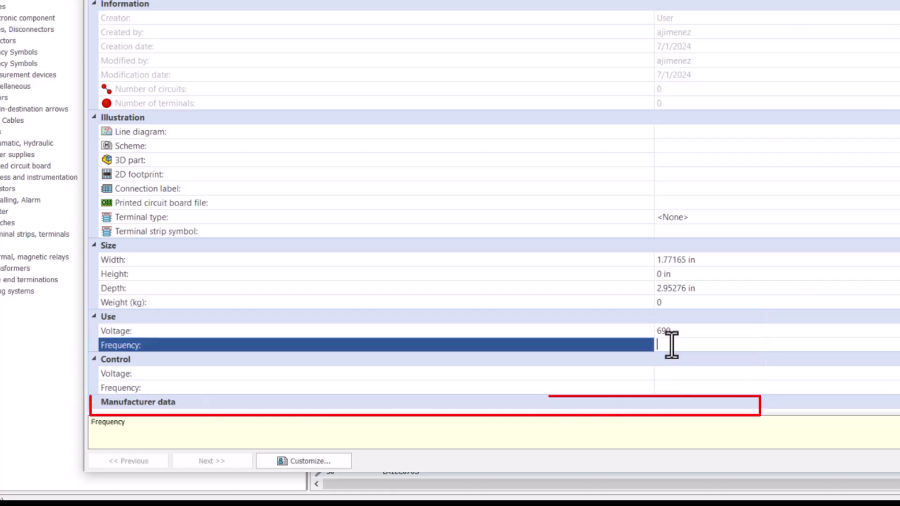
type("50")
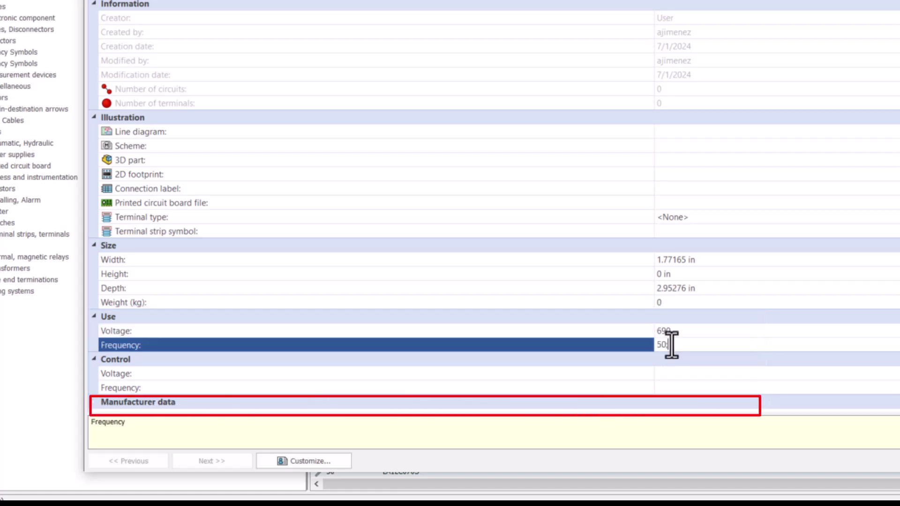
type(";60")
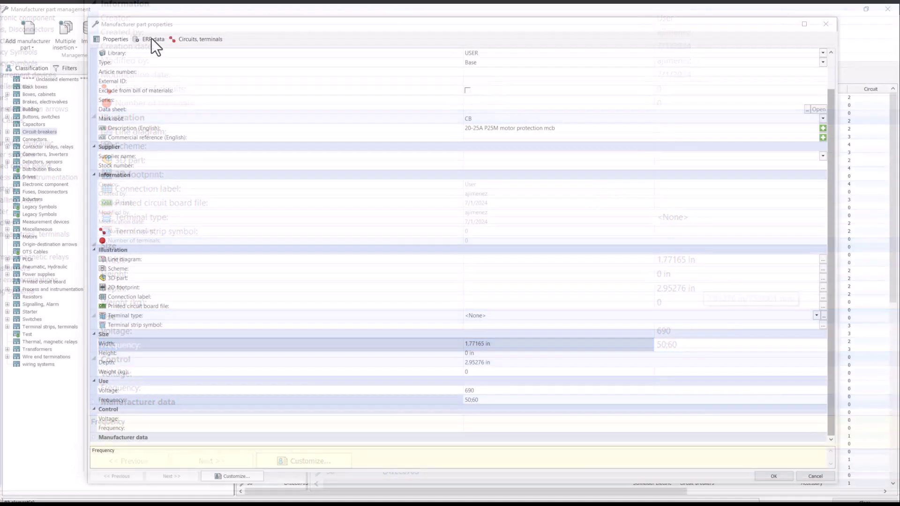
- Go via the ERP data tab to the part's empty Circuits, terminals page
left_click(152, 39)
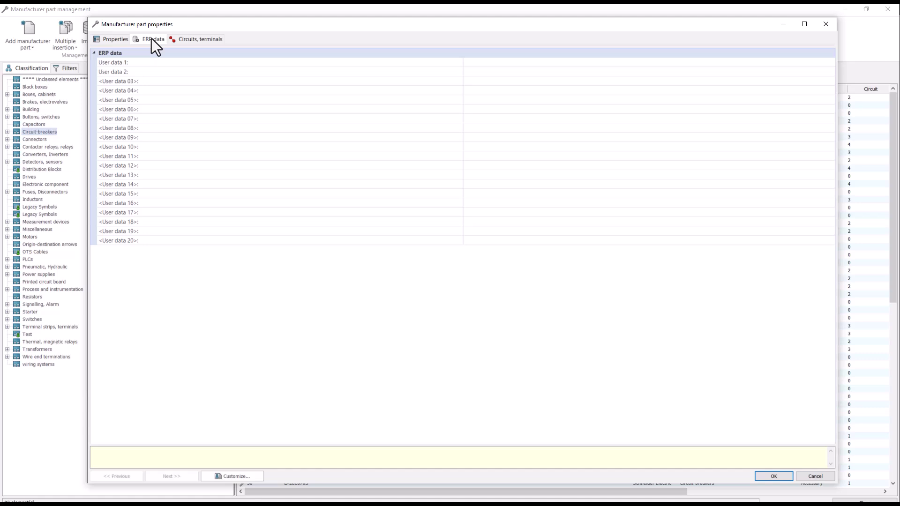
left_click(220, 40)
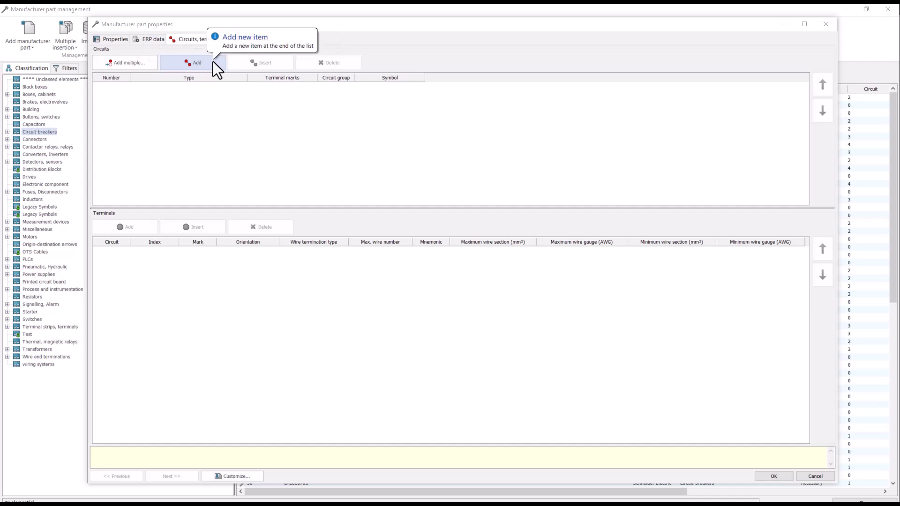
- Add three circuit rows with Add multiple, all set to Circuit-breaker, Switch
left_click(146, 63)
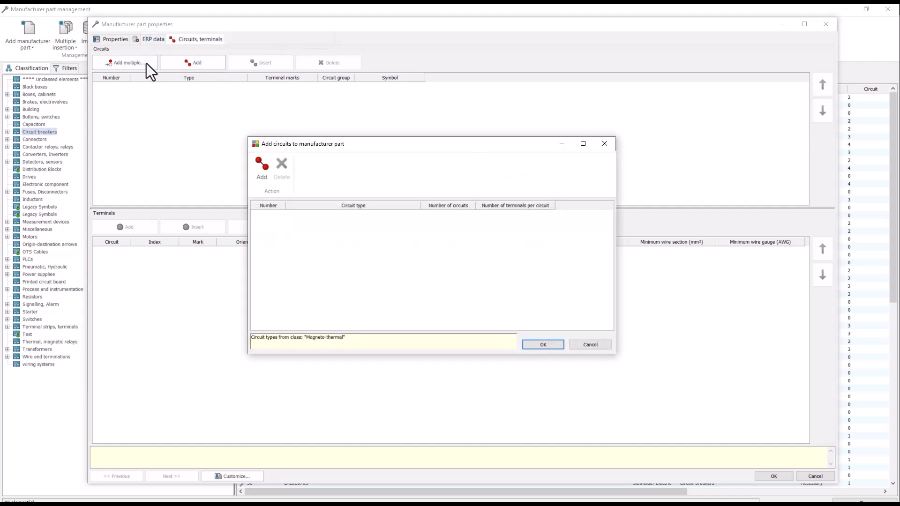
left_click(258, 166)
left_click(258, 166)
left_click(258, 166)
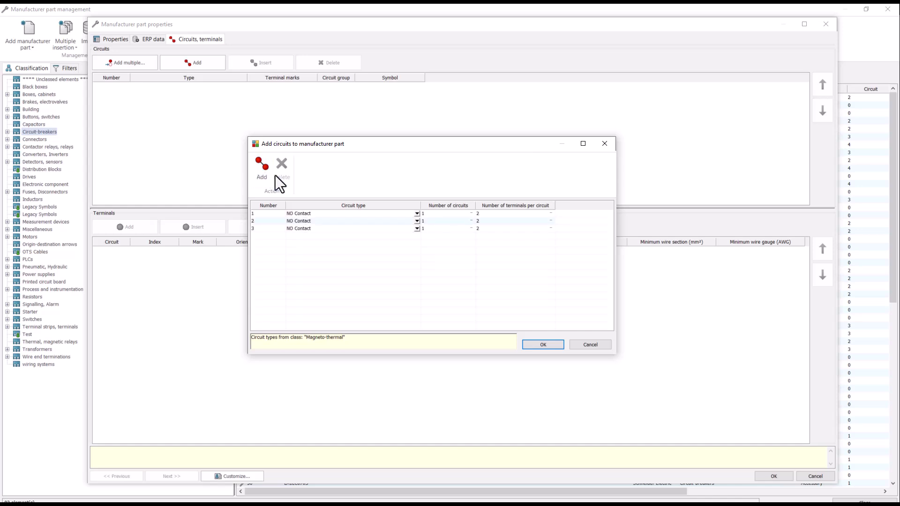
left_click(417, 214)
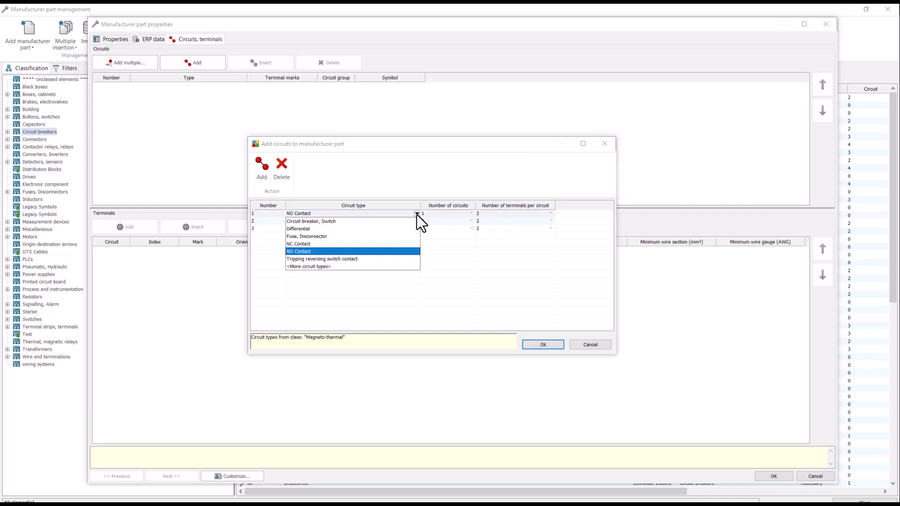
left_click(441, 250)
left_click_drag(367, 236, 372, 210)
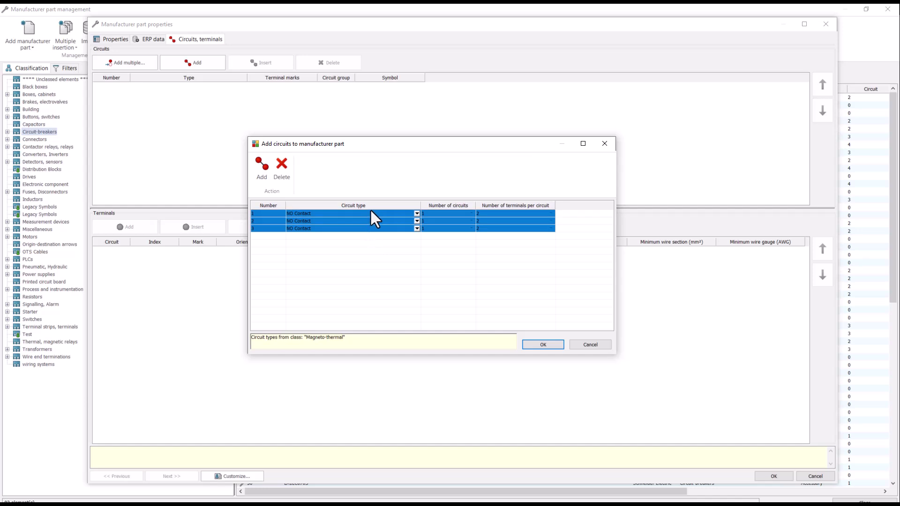
left_click(417, 214)
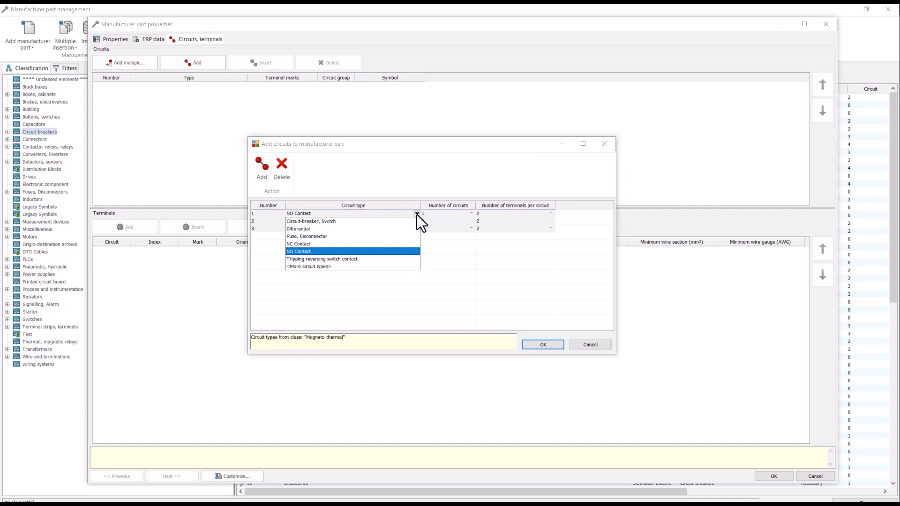
left_click(401, 221)
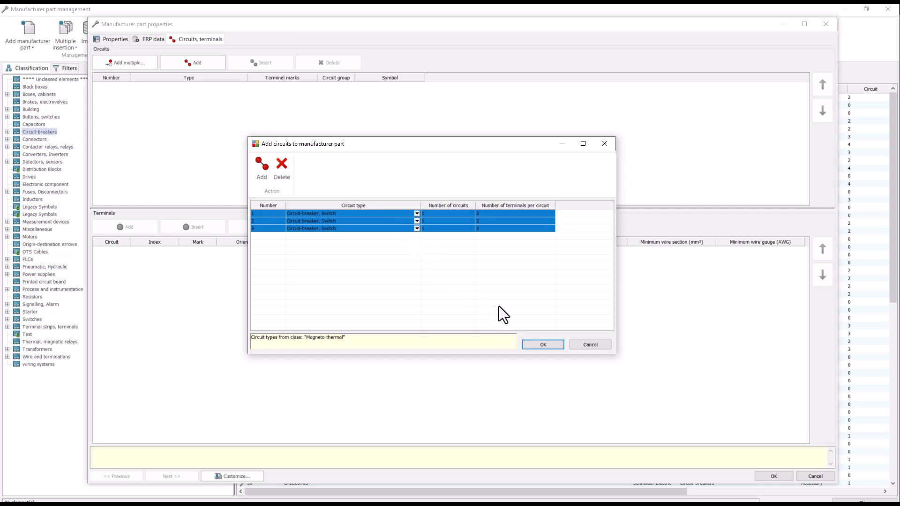
- Confirm the three circuits and give circuit 0 terminal marks 1,2
left_click(542, 345)
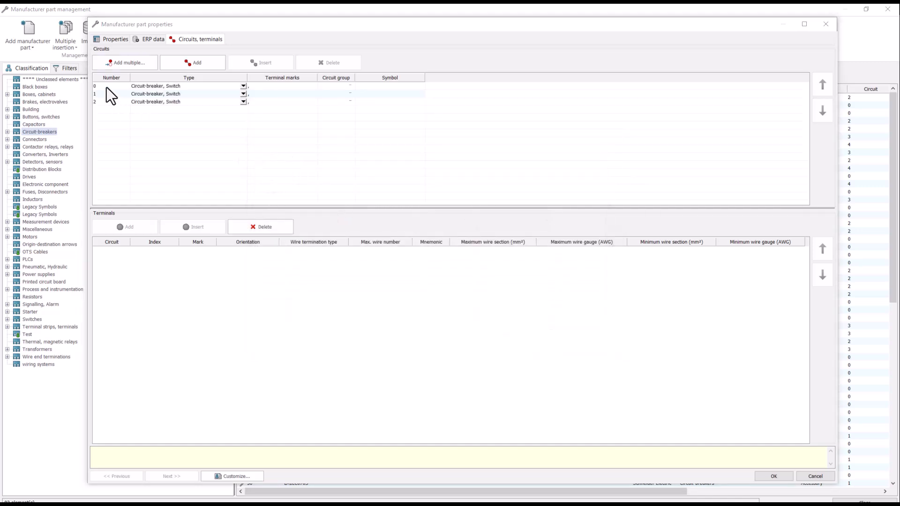
left_click(106, 87)
left_click(191, 252)
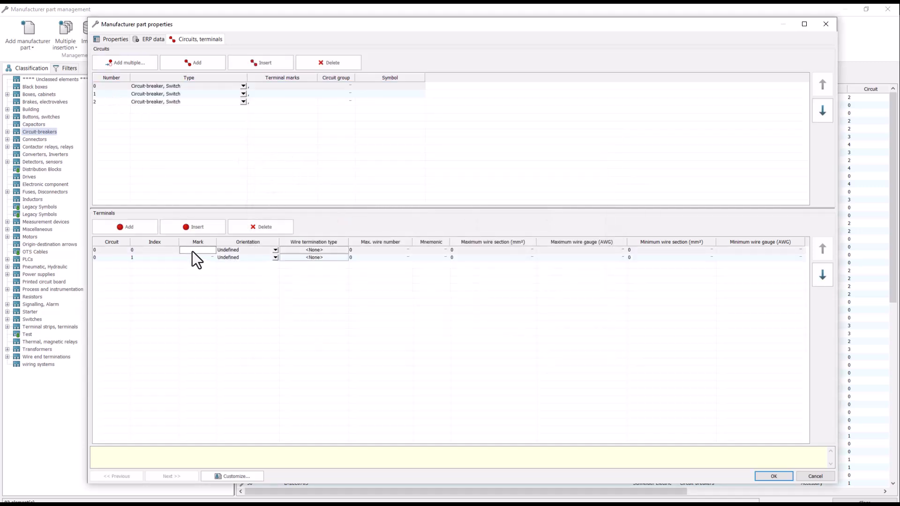
type("1,2")
- Mark circuit 1 terminals 3,4 and circuit 2 terminals 5,6, then deselect all circuits
left_click(108, 95)
left_click(188, 250)
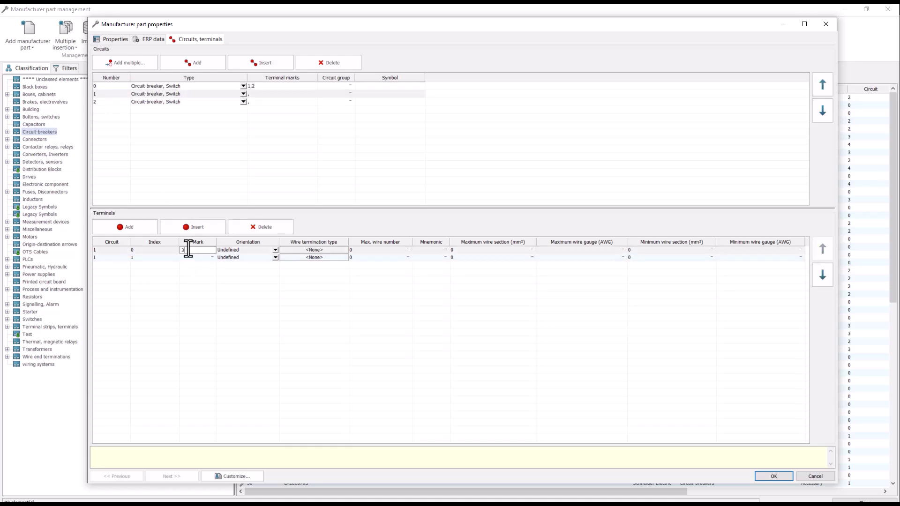
type("3")
key("Return")
left_click(120, 102)
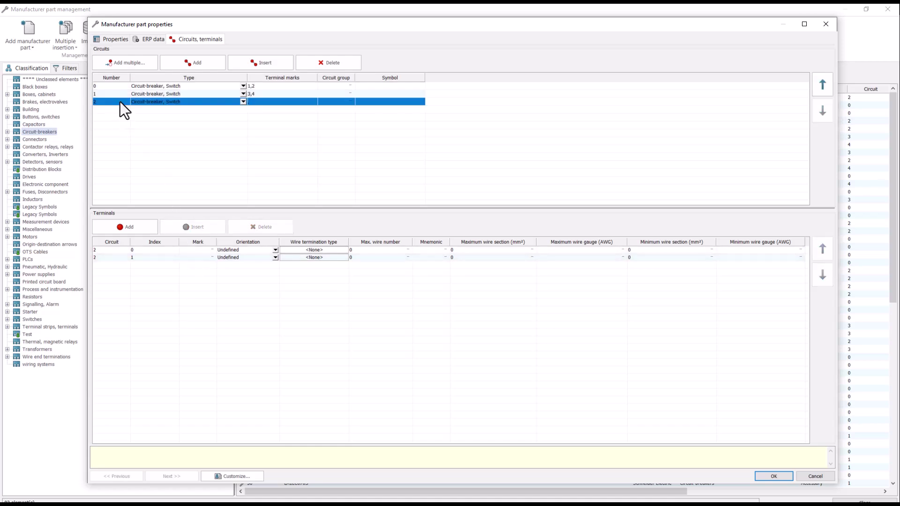
left_click(190, 249)
type("5")
key("Return")
type("6")
left_click(196, 188)
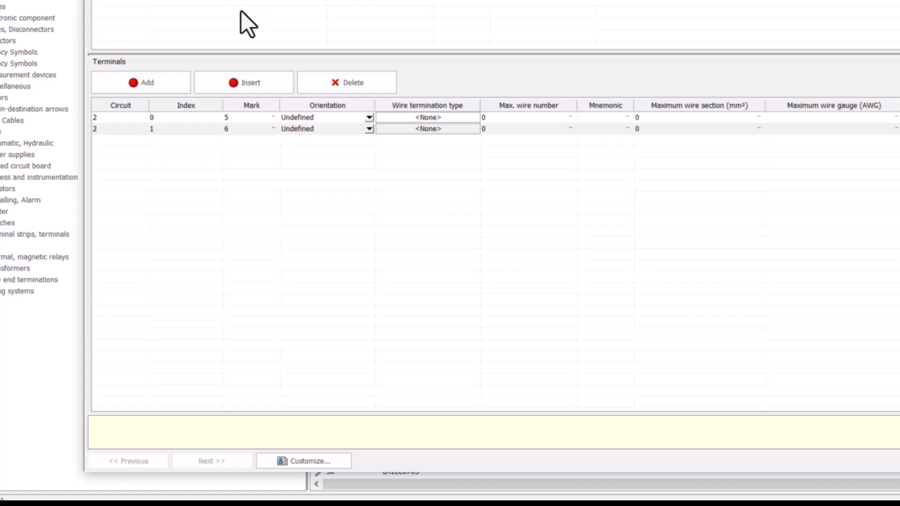
left_click(241, 11)
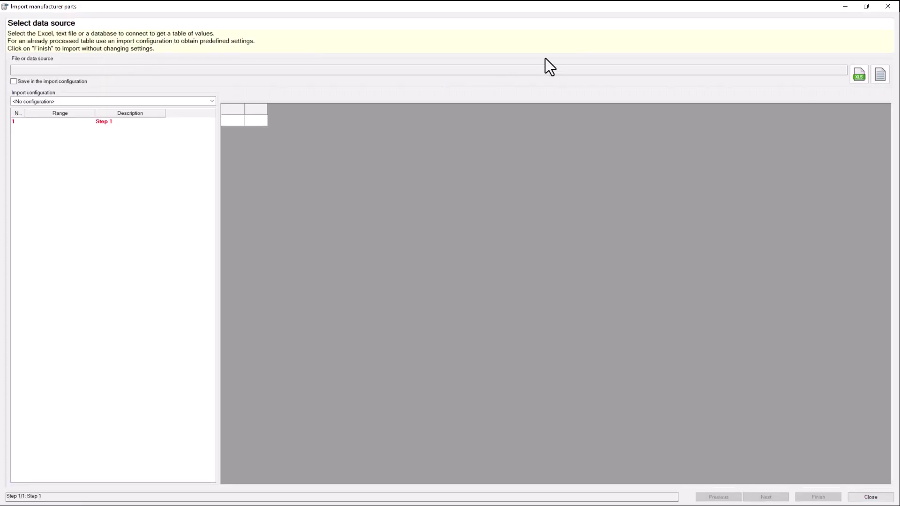
- Choose the manufacturer parts Excel spreadsheet as the import source
left_click(858, 81)
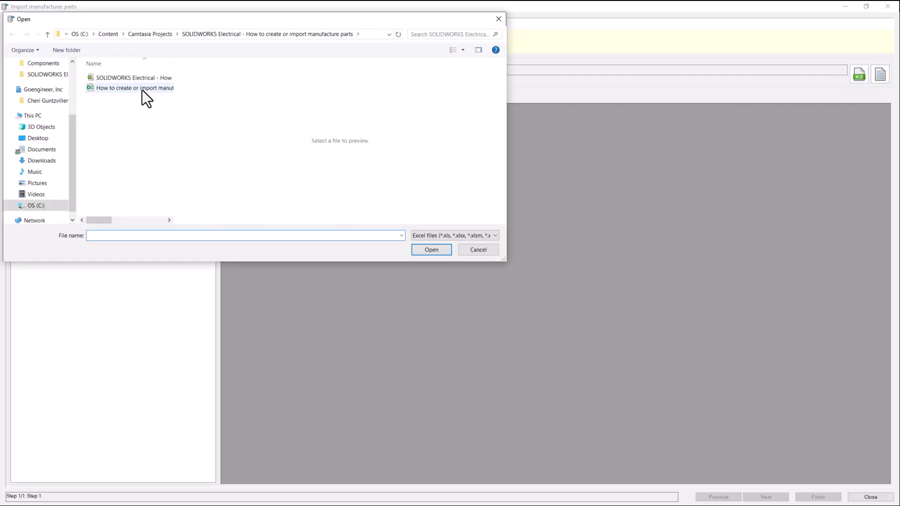
left_click(142, 90)
left_click(431, 250)
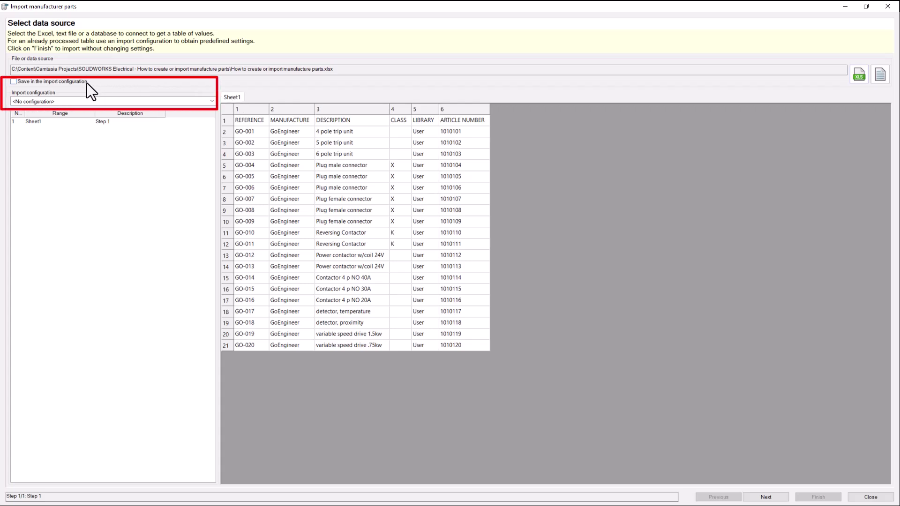
- Keep <No configuration> for the import and advance to the data range step
left_click(186, 102)
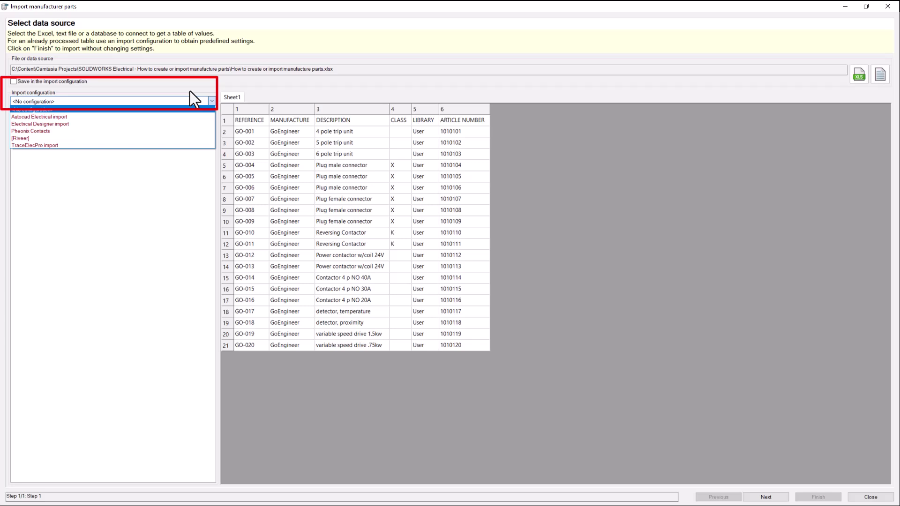
left_click(191, 89)
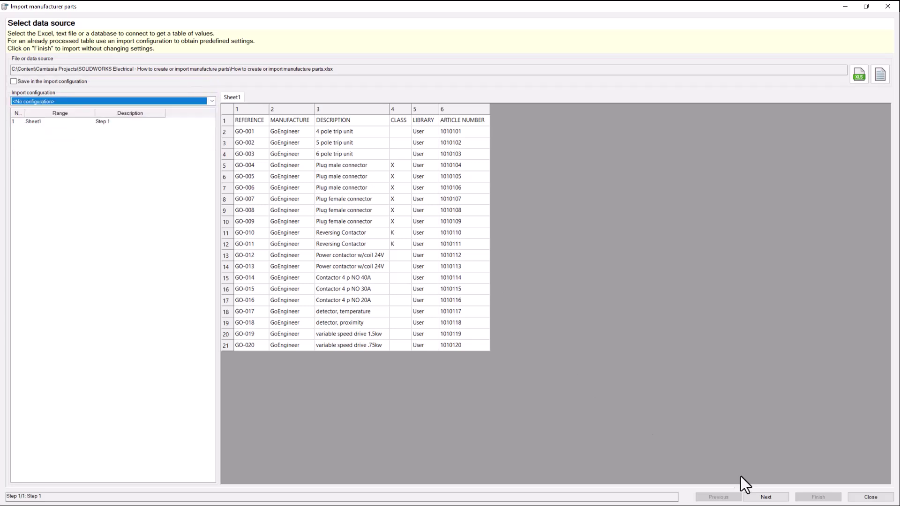
left_click(768, 498)
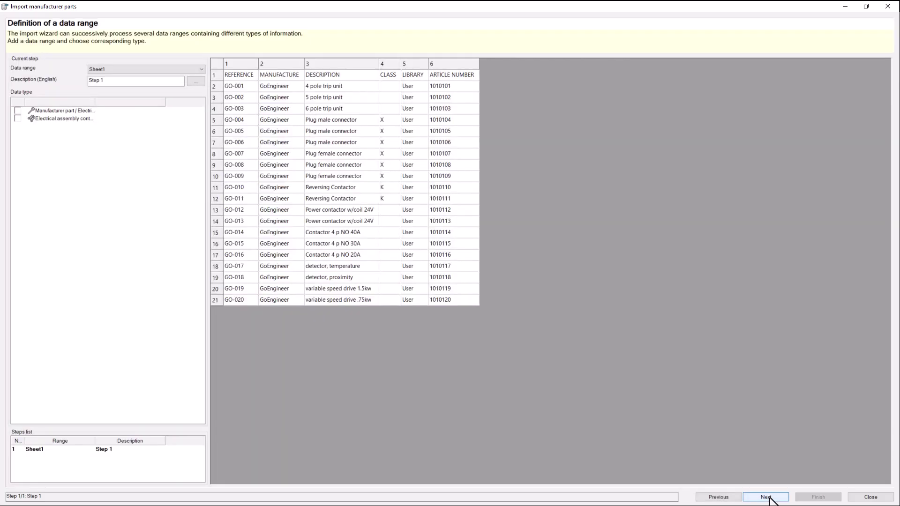
- Import the sheet as Manufacturer part / Electrical assembly data, using 1 title row
left_click(19, 110)
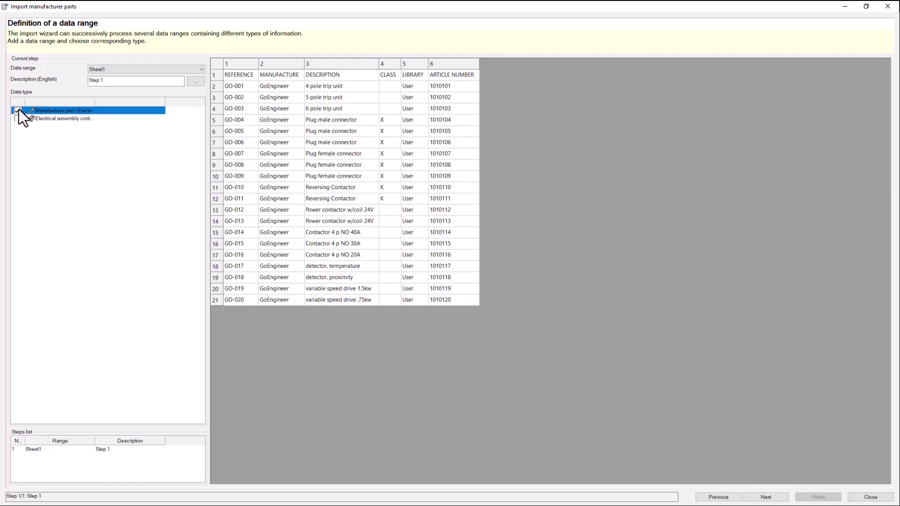
left_click(763, 498)
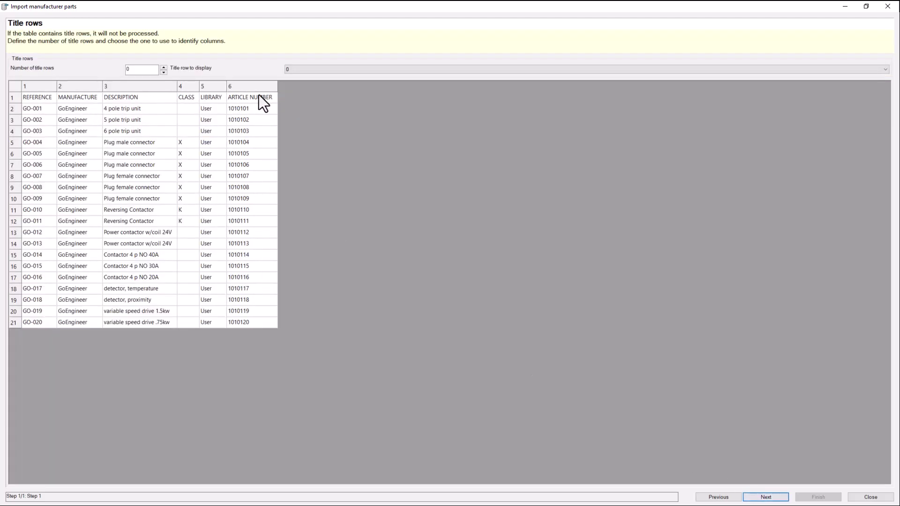
left_click(163, 67)
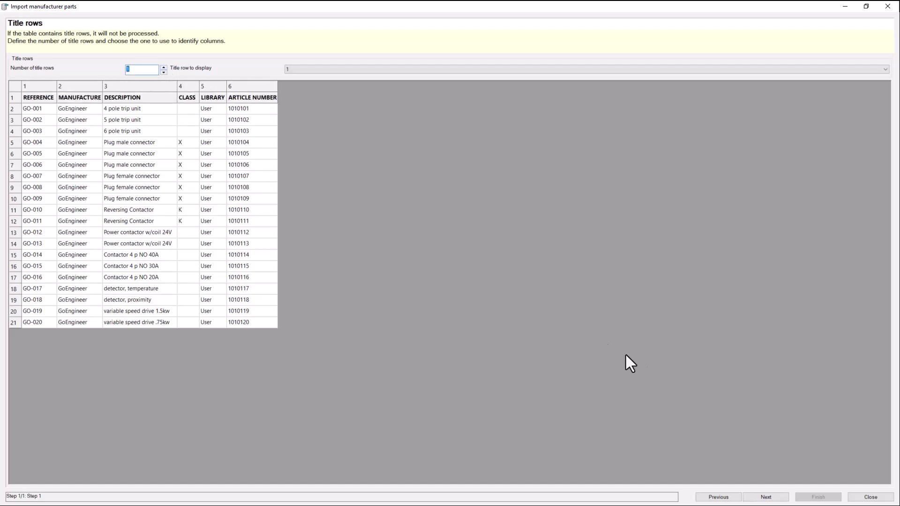
left_click(769, 496)
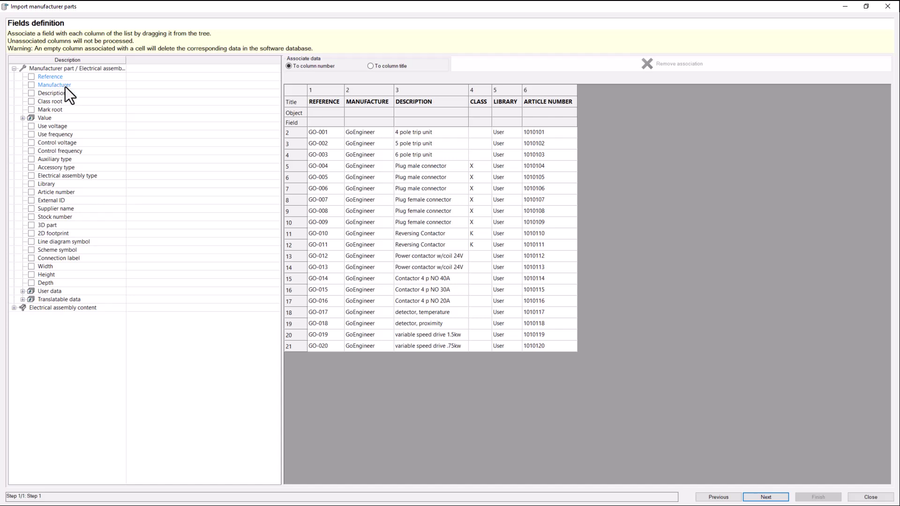
- Map columns 1–6 to Reference, Manufacturer, Description (English), Class root, Library and Article number
left_click_drag(51, 76, 331, 114)
left_click_drag(64, 87, 378, 114)
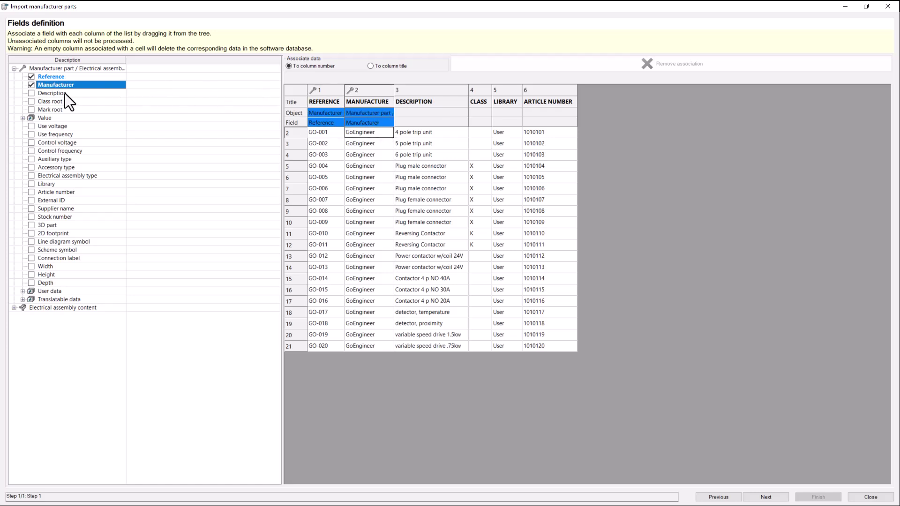
left_click_drag(55, 93, 420, 119)
left_click(437, 263)
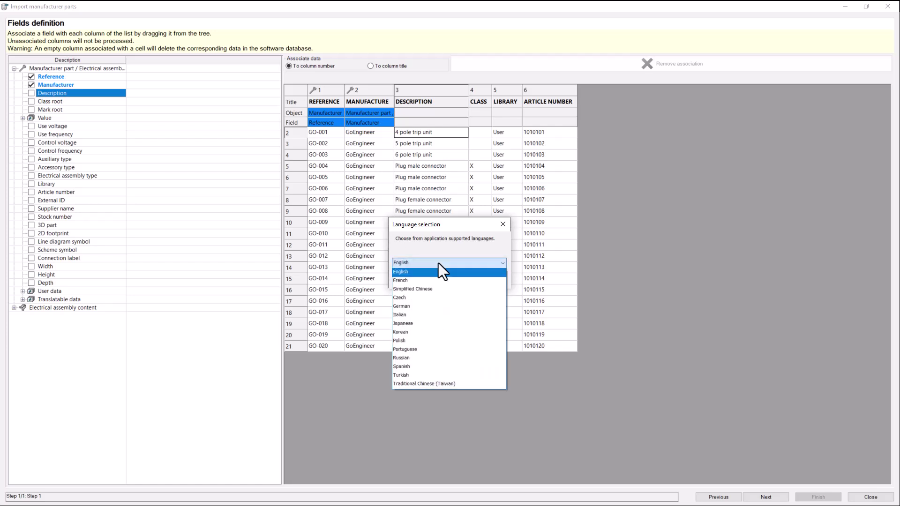
left_click(438, 263)
left_click(444, 278)
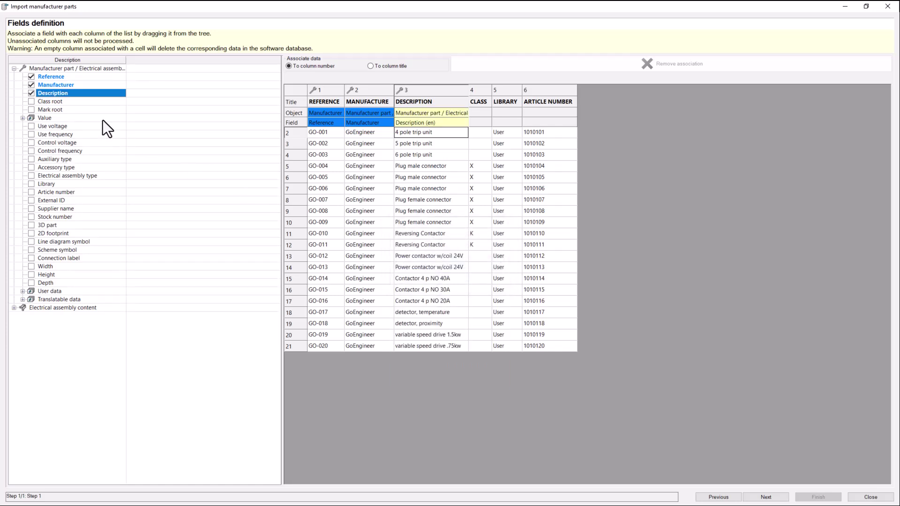
left_click_drag(56, 102, 476, 123)
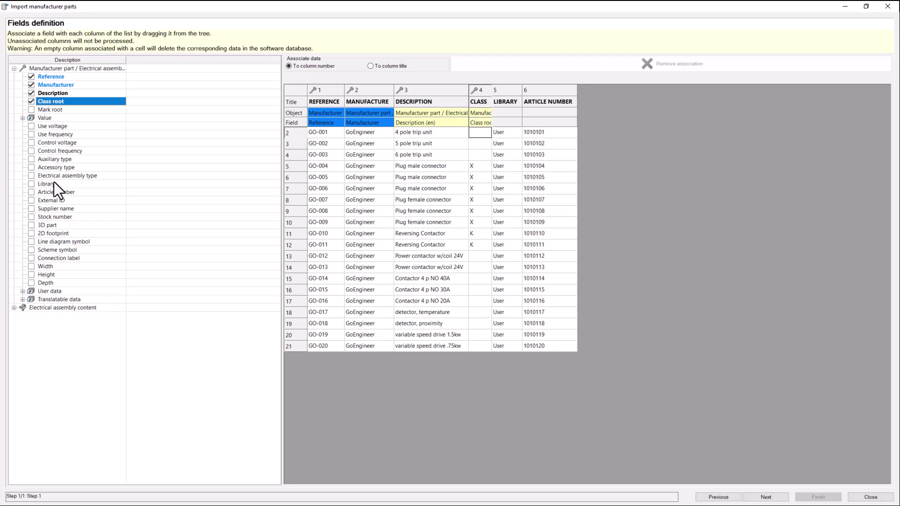
left_click_drag(52, 183, 507, 111)
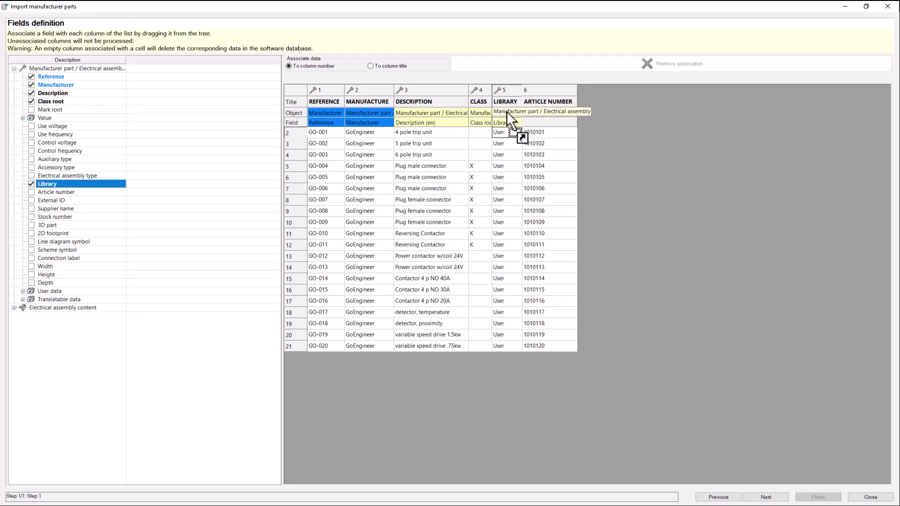
left_click_drag(60, 191, 559, 119)
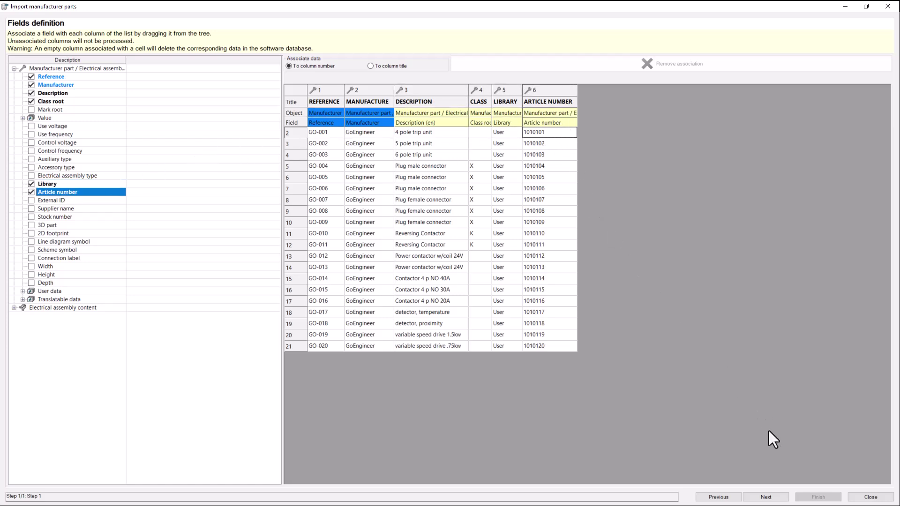
left_click(768, 497)
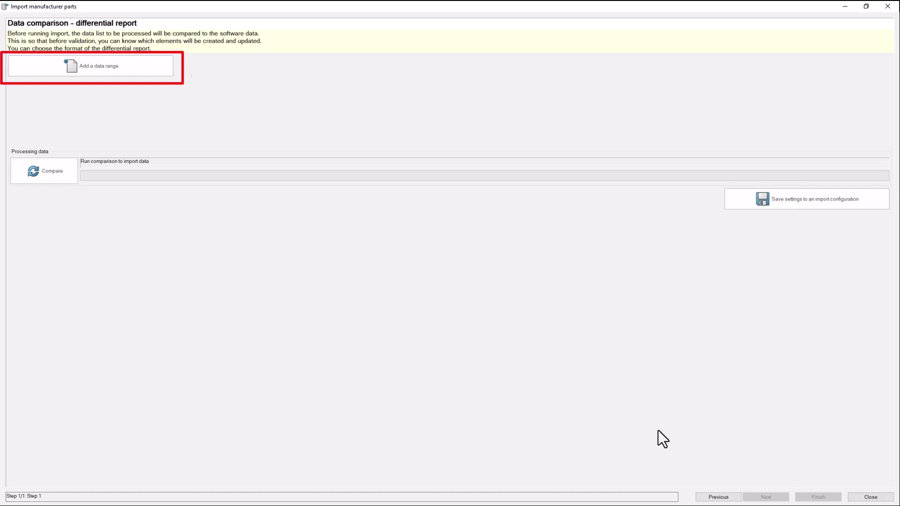
- Compare the spreadsheet against the database, then import the twelve new GoEngineer GO- parts
left_click(64, 170)
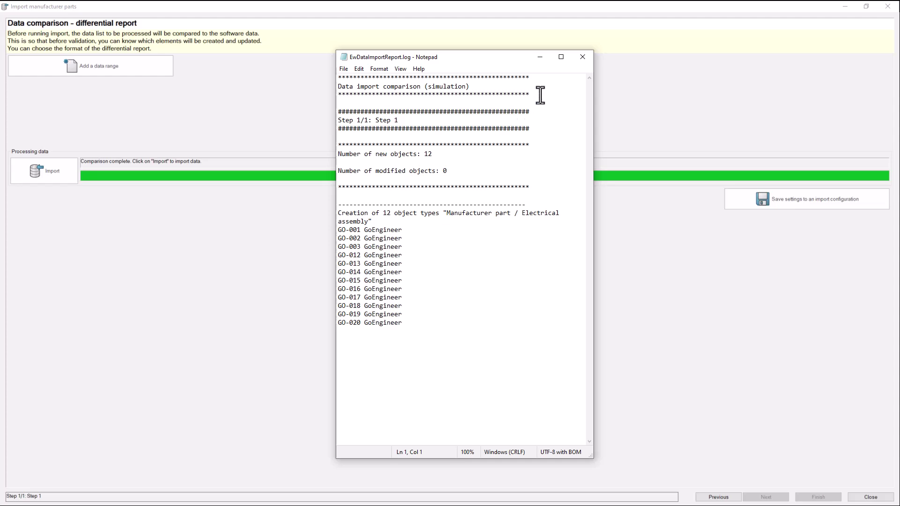
left_click(583, 58)
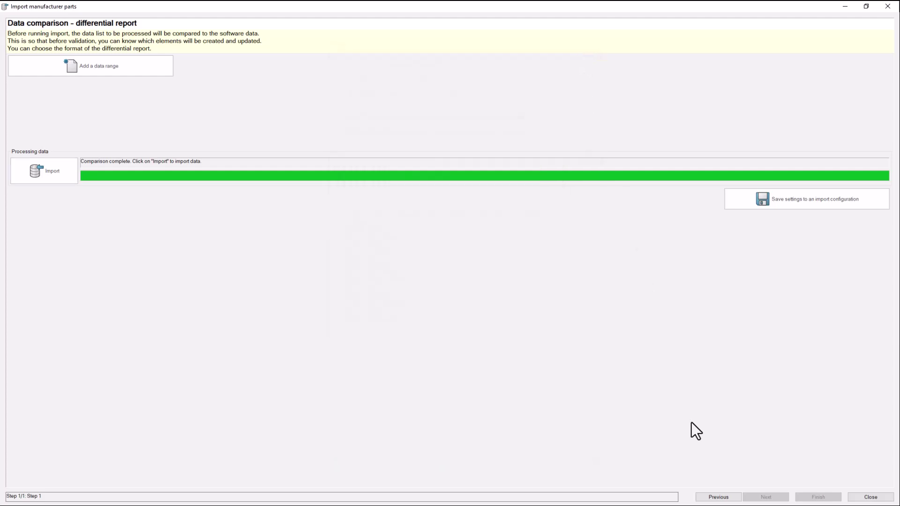
left_click(46, 181)
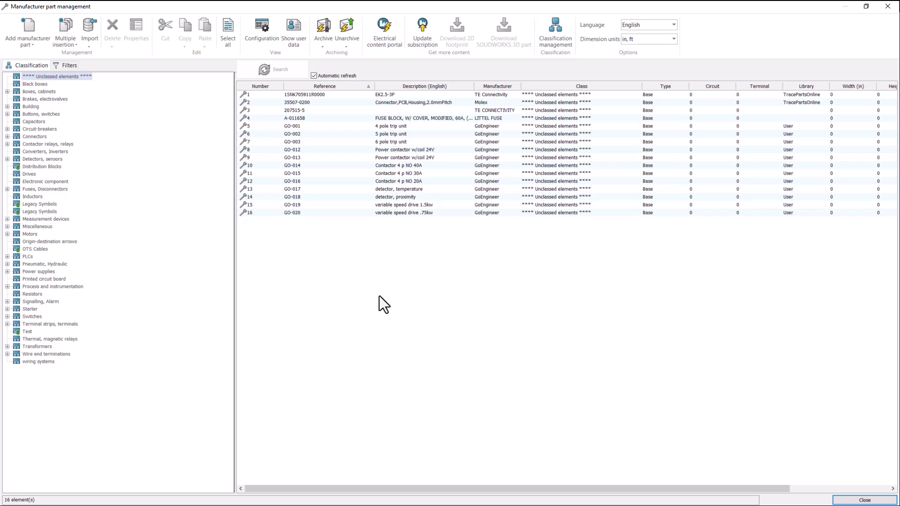
- Filter the parts list by Reference 'GO' and open Classification management
left_click(60, 63)
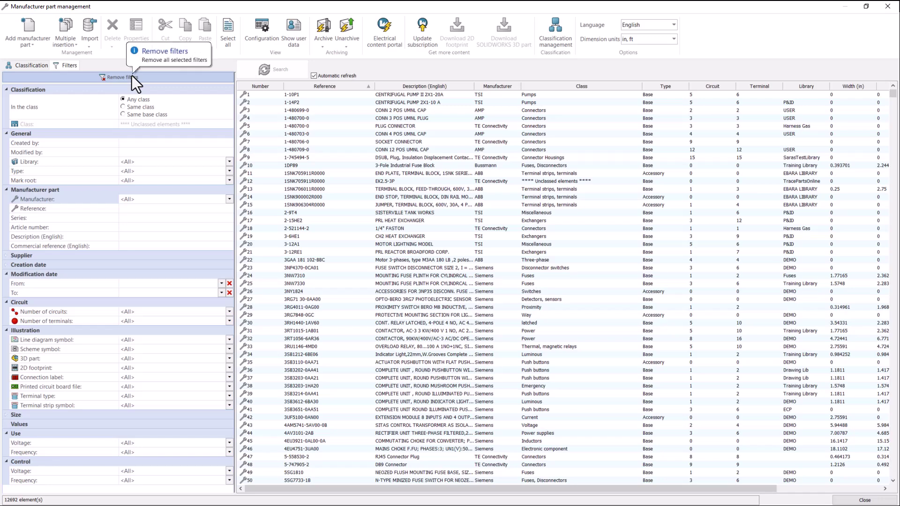
left_click(138, 209)
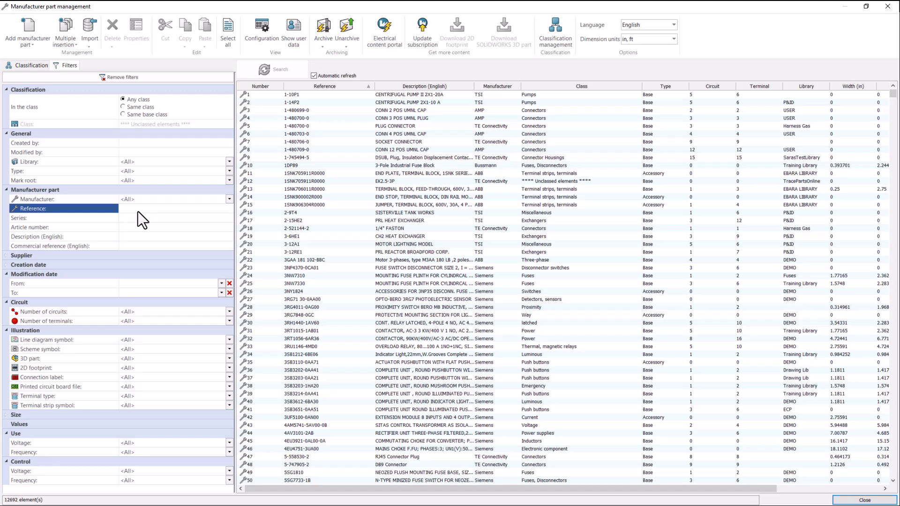
type("GO")
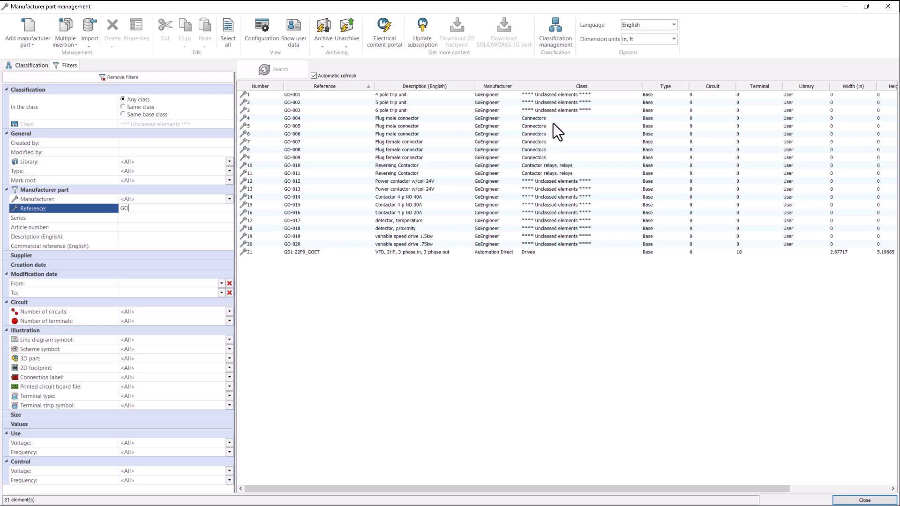
left_click(555, 32)
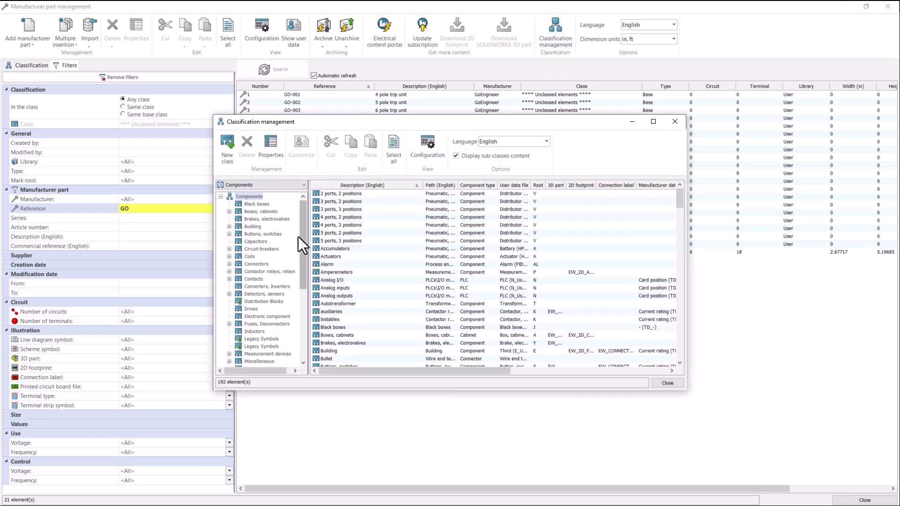
- Open the class properties of Contactor relays, relays in Classification management
left_click(256, 272)
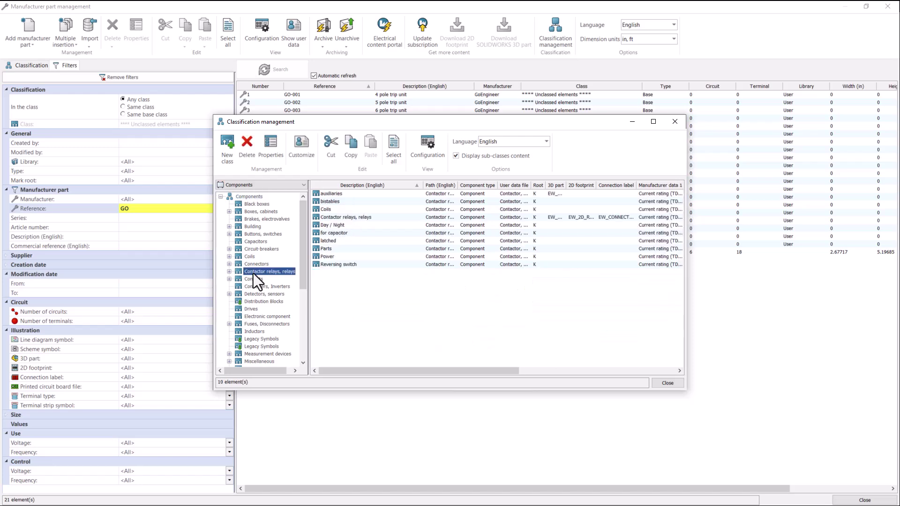
left_click(272, 148)
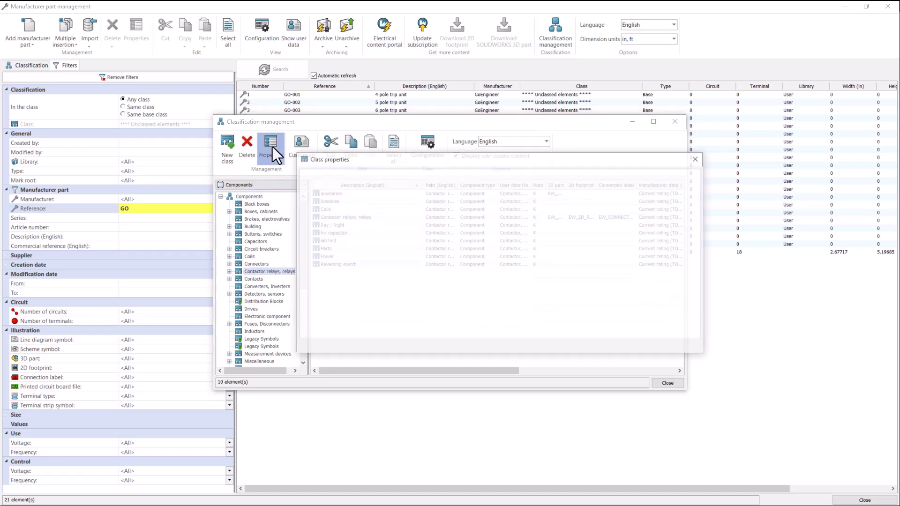